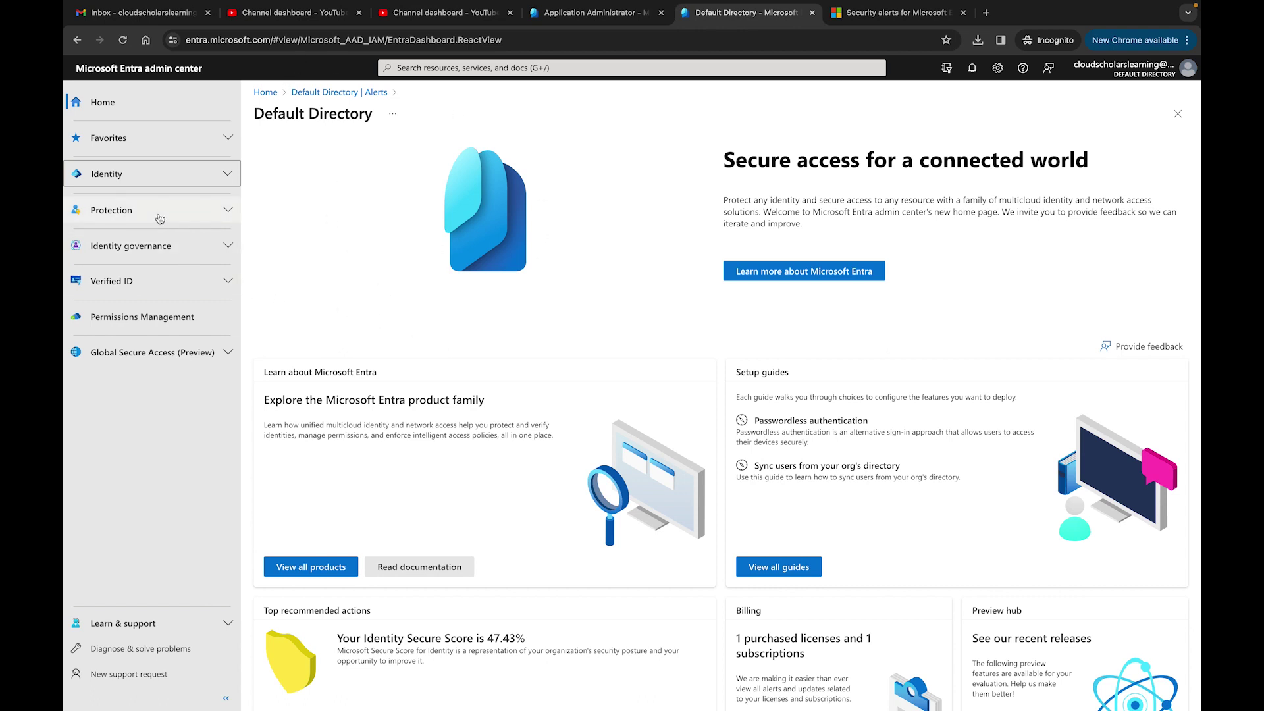
Navigate through Identity governance to the Privileged Identity Management Alerts page for Microsoft Entra roles.
left_click(140, 253)
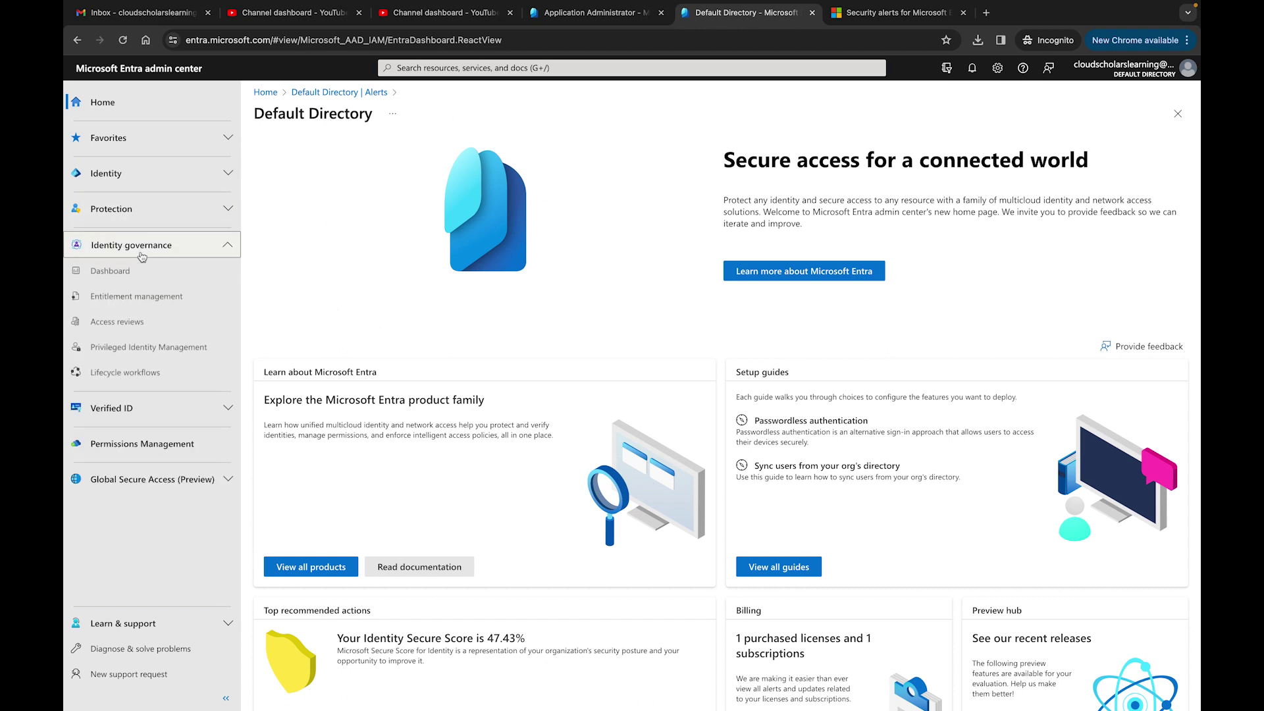
left_click(146, 347)
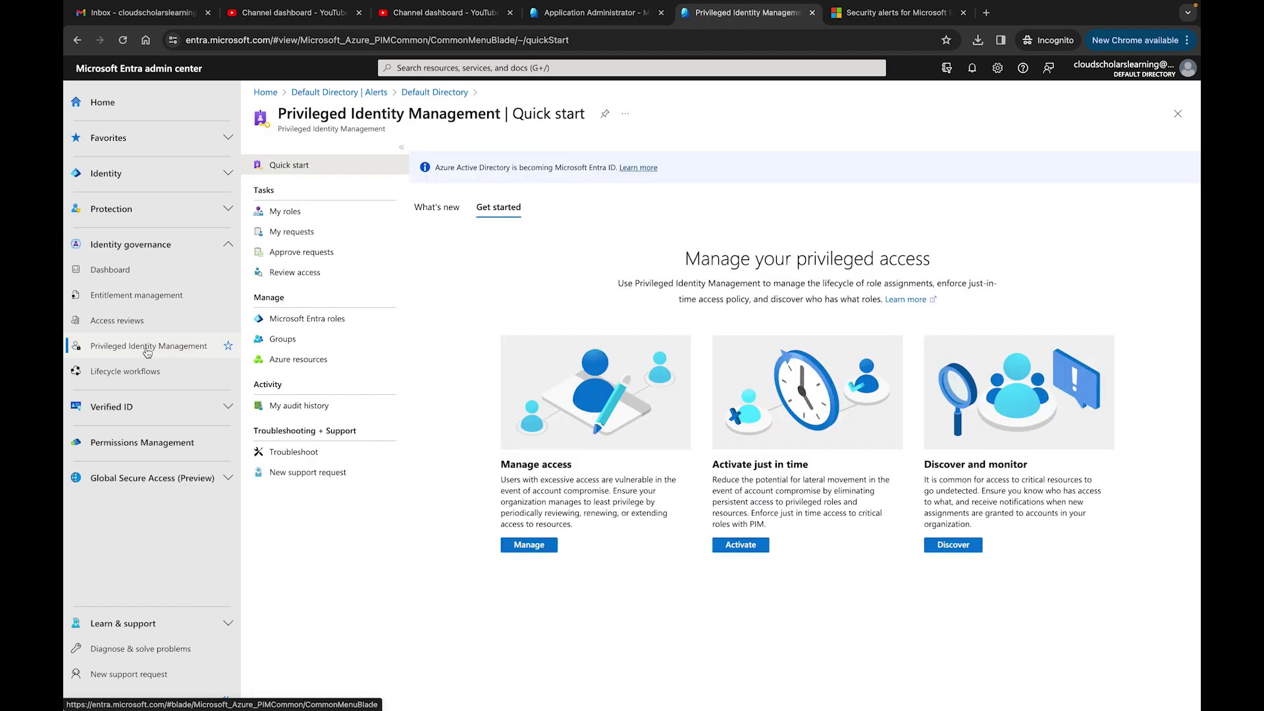
left_click(345, 320)
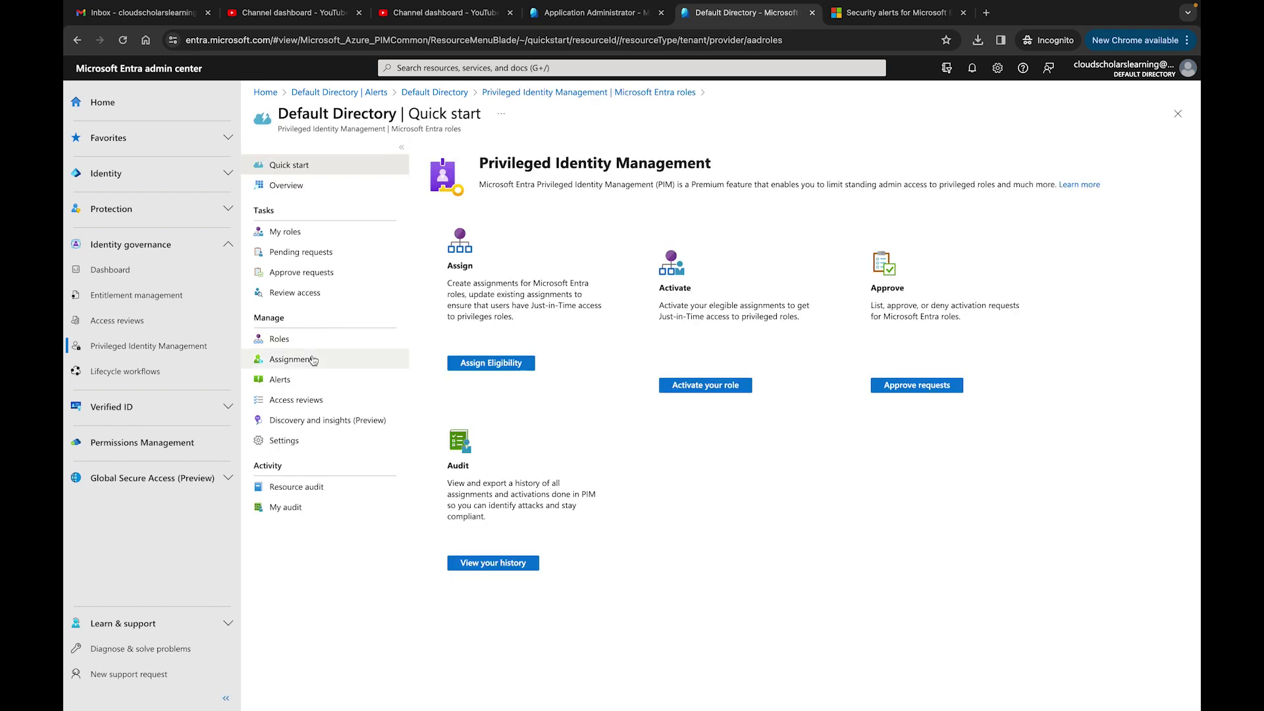
left_click(280, 381)
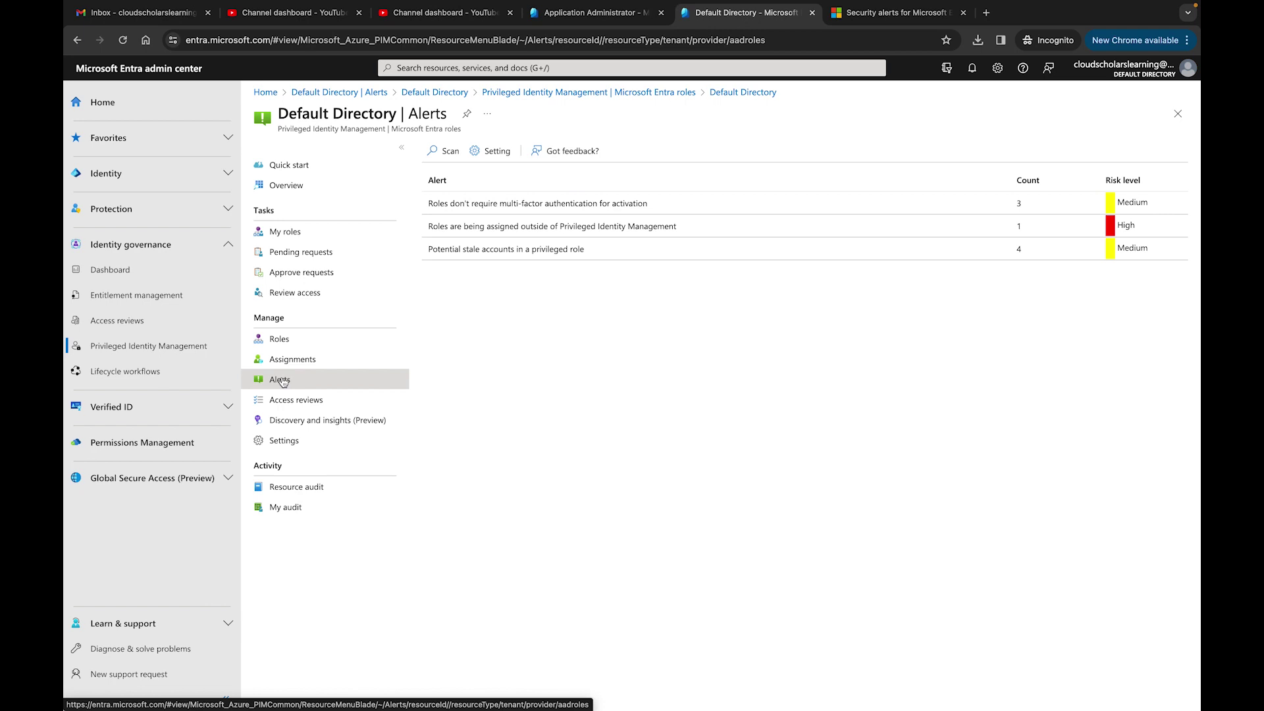
Bring up the Microsoft Learn PIM security alerts article at its High, Medium and Low severity definitions.
left_click(904, 13)
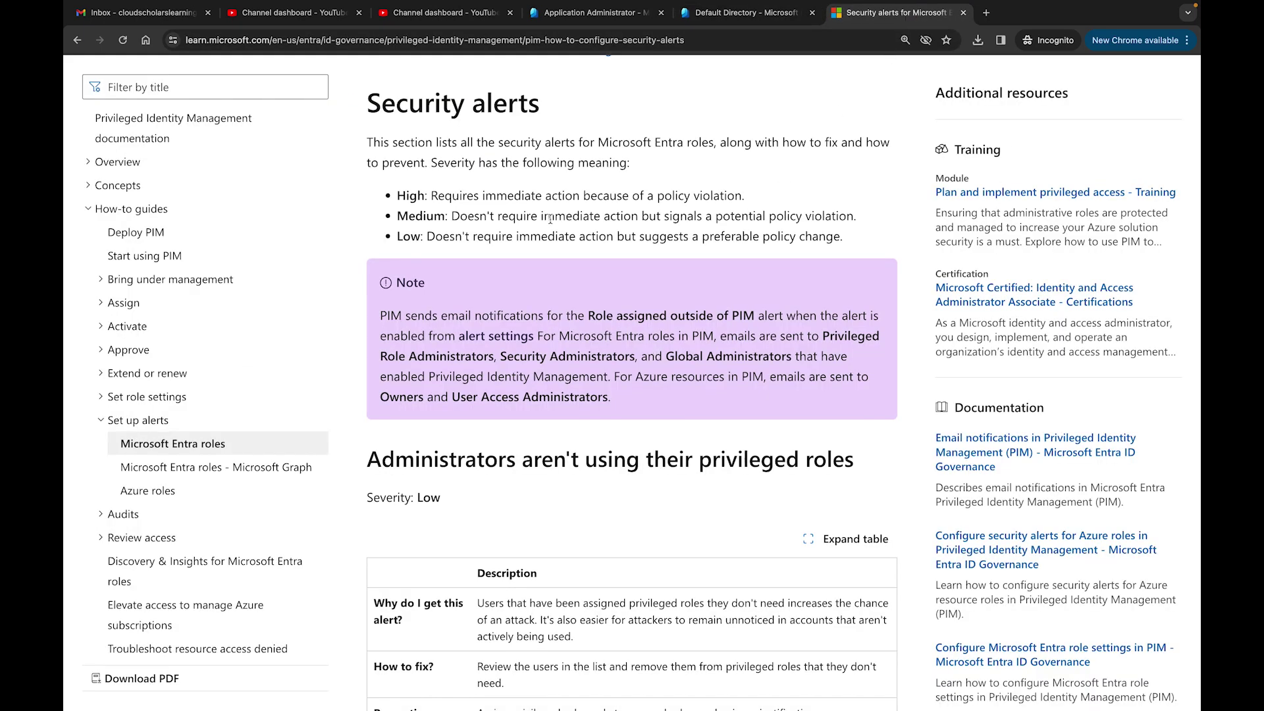
scroll(549, 209, "up", 1)
scroll(482, 229, "up", 3)
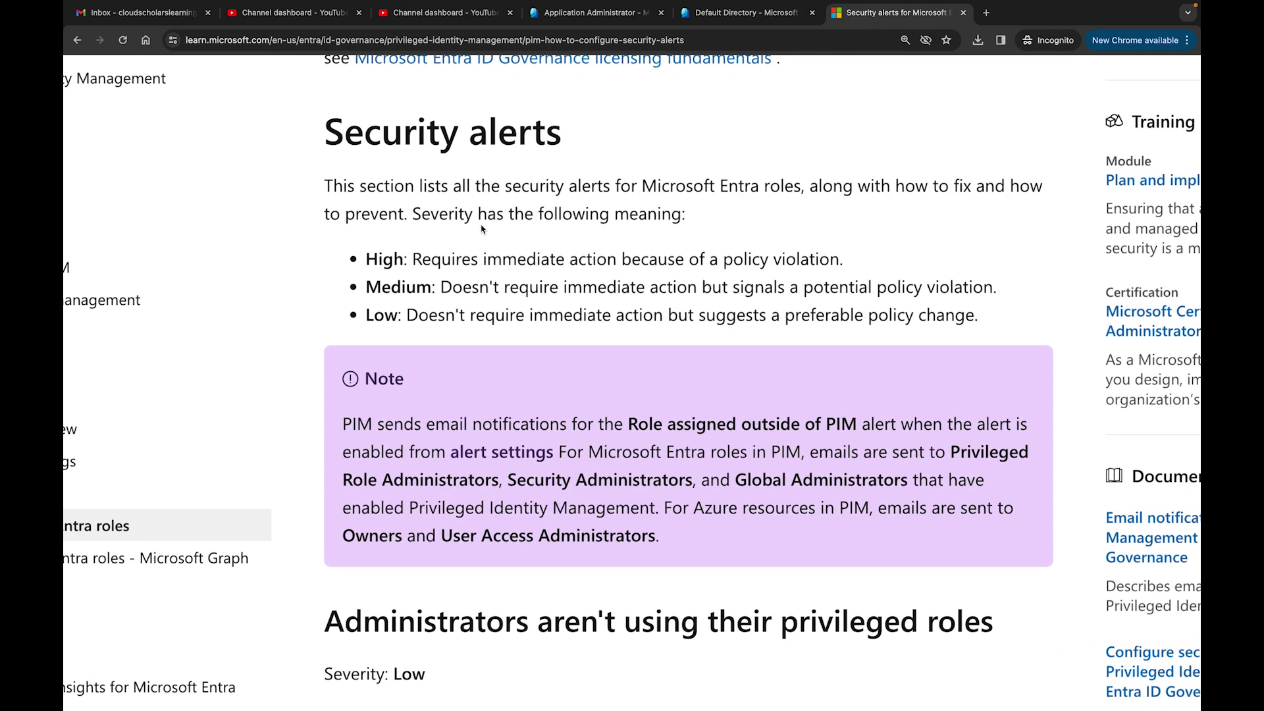
scroll(507, 237, "right", 2)
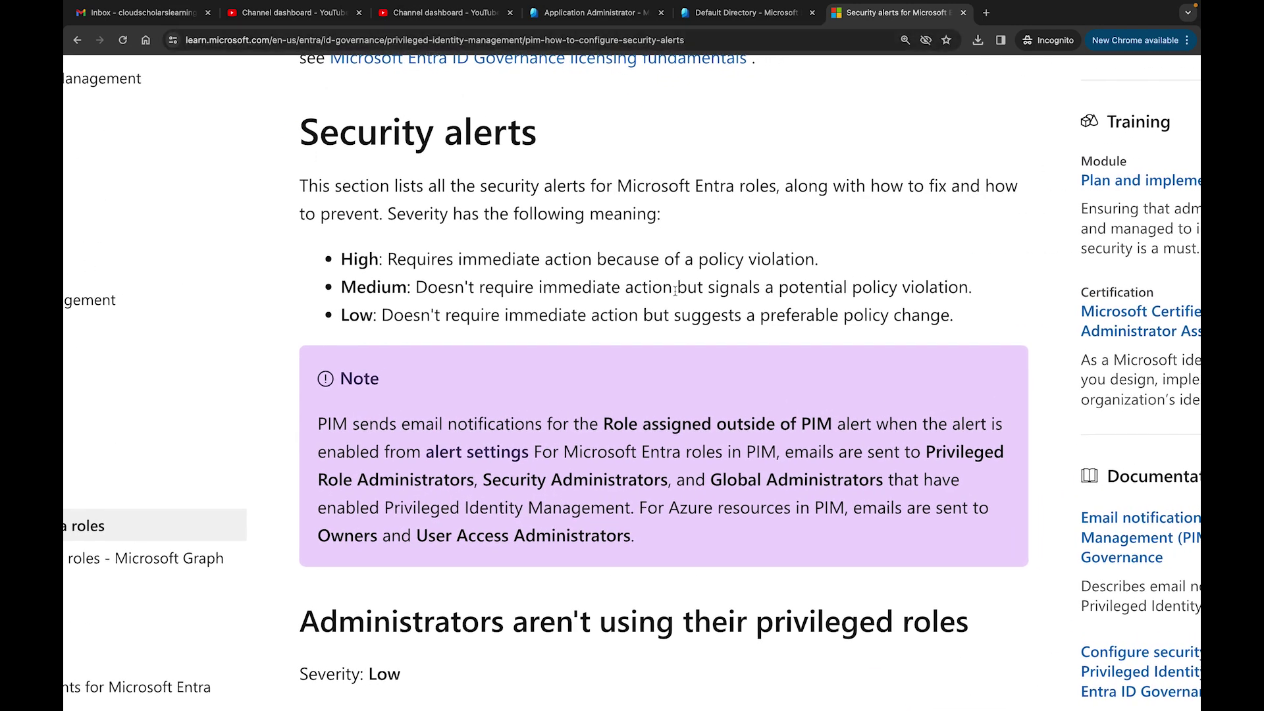
scroll(694, 309, "down", 2)
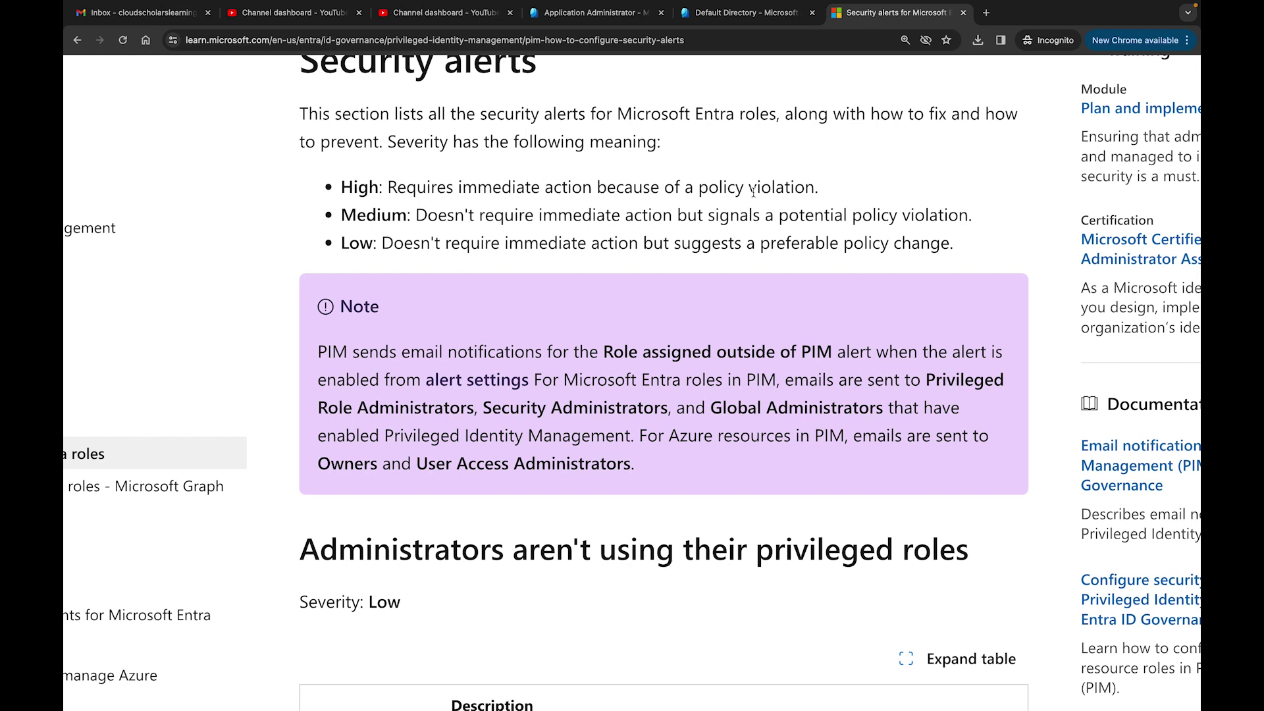
Review the three PIM alerts with counts 3, 1 and 4, and outside-PIM assignments rated High.
left_click(742, 18)
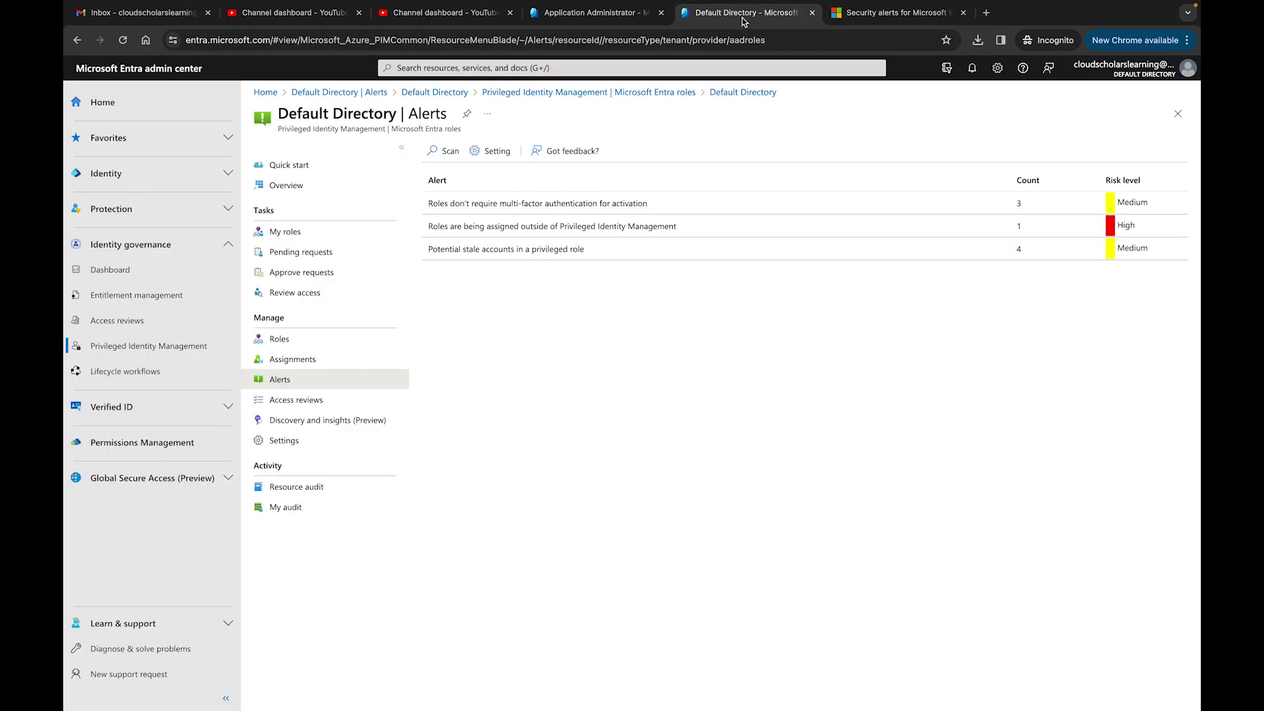
scroll(595, 202, "up", 5)
scroll(594, 202, "right", 2)
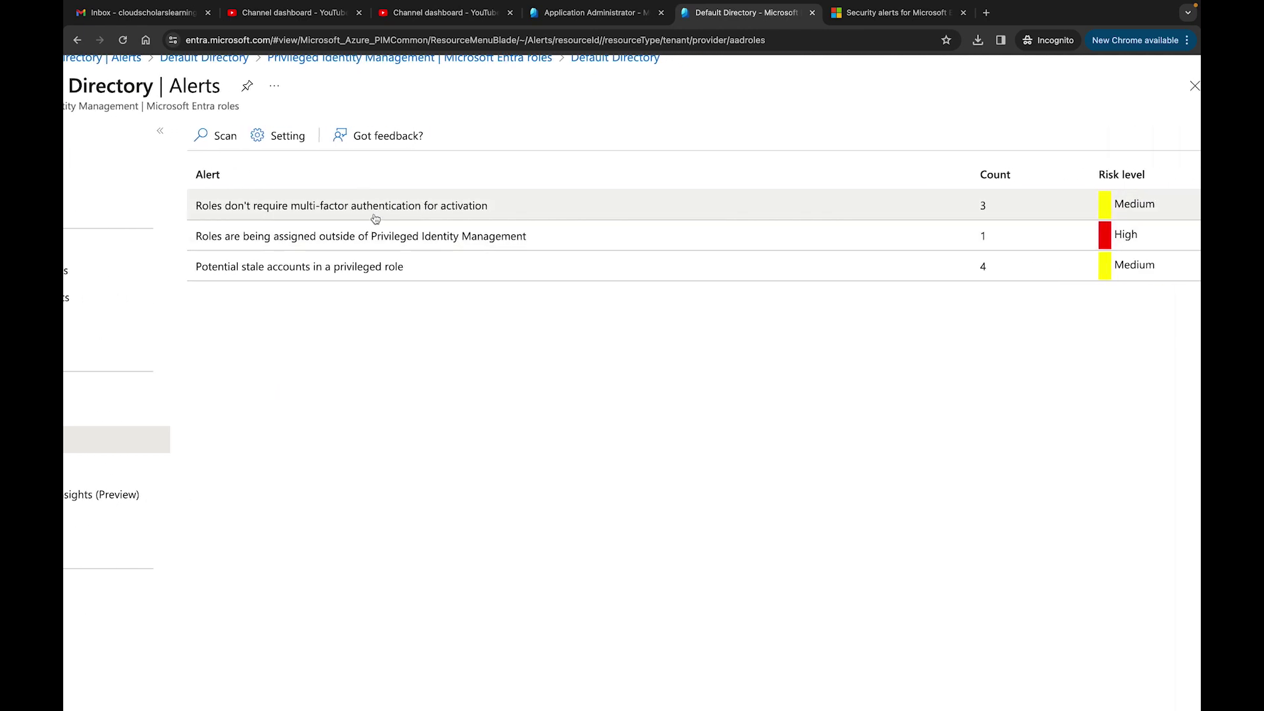
scroll(452, 216, "right", 1)
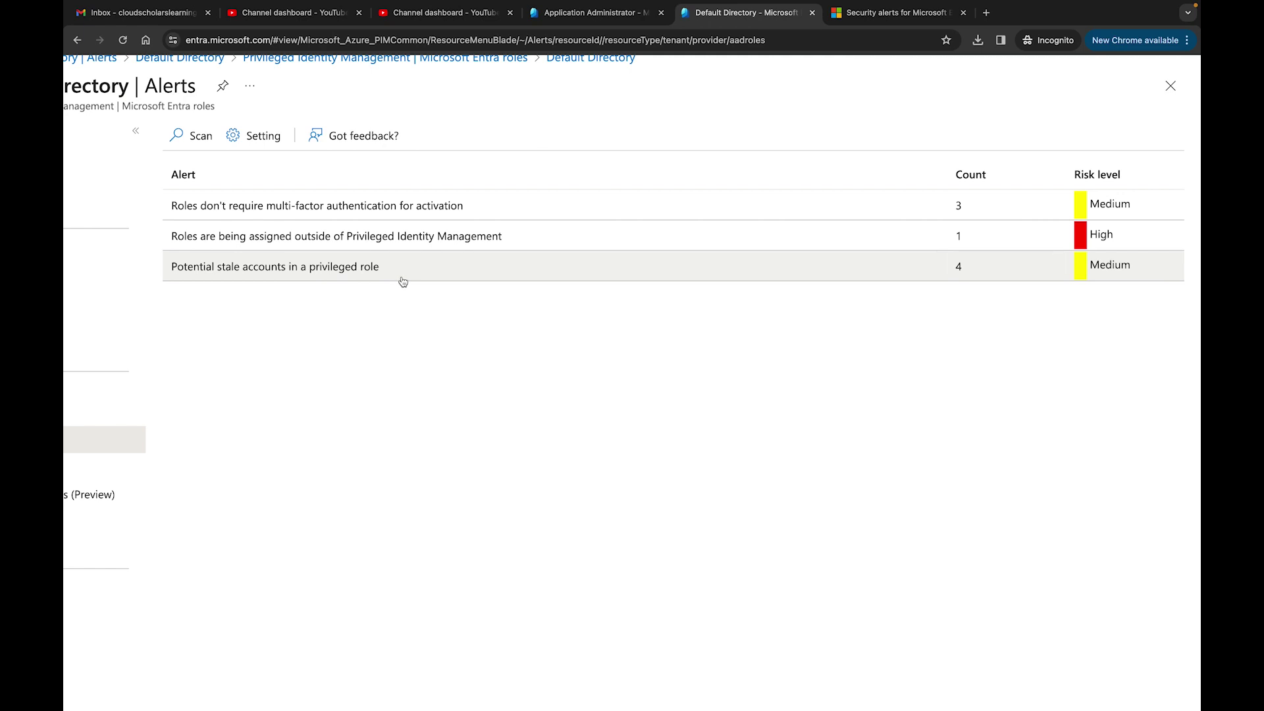
scroll(403, 282, "up", 1)
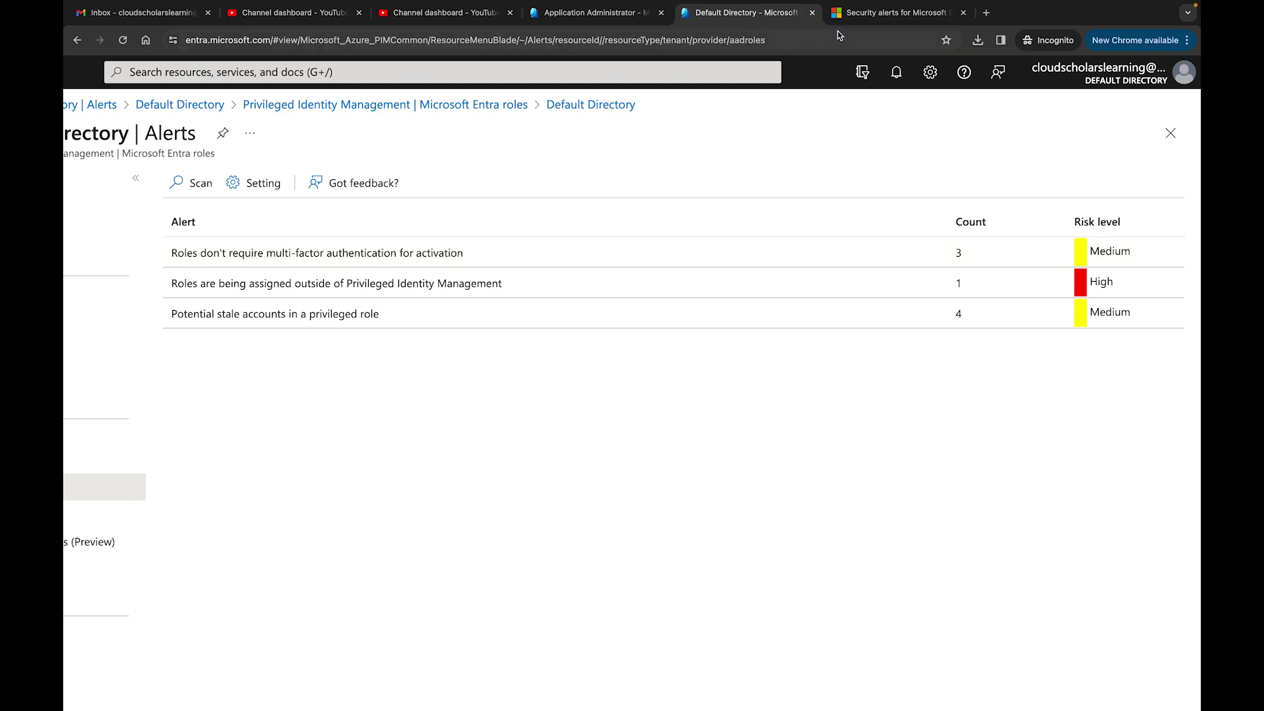
Find the Low-severity 'Roles don't require multifactor authentication for activation' section in the Learn article.
left_click(863, 19)
scroll(764, 468, "down", 12)
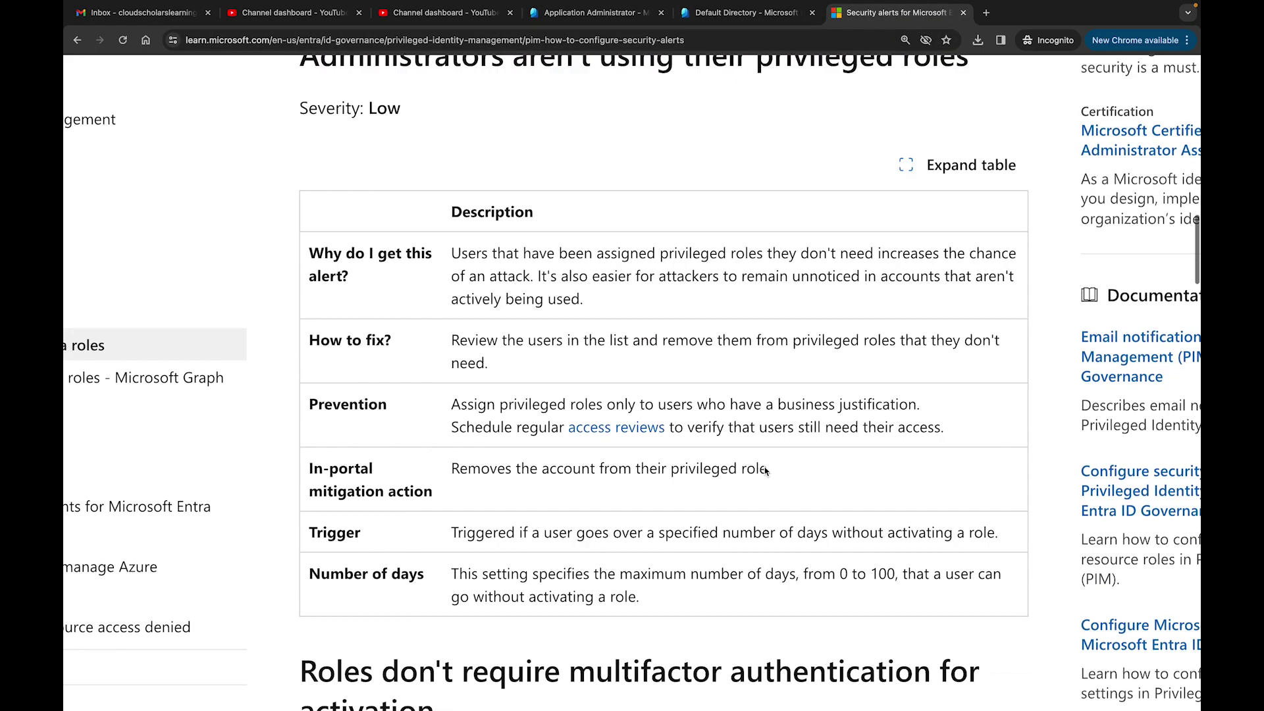
scroll(766, 472, "down", 4)
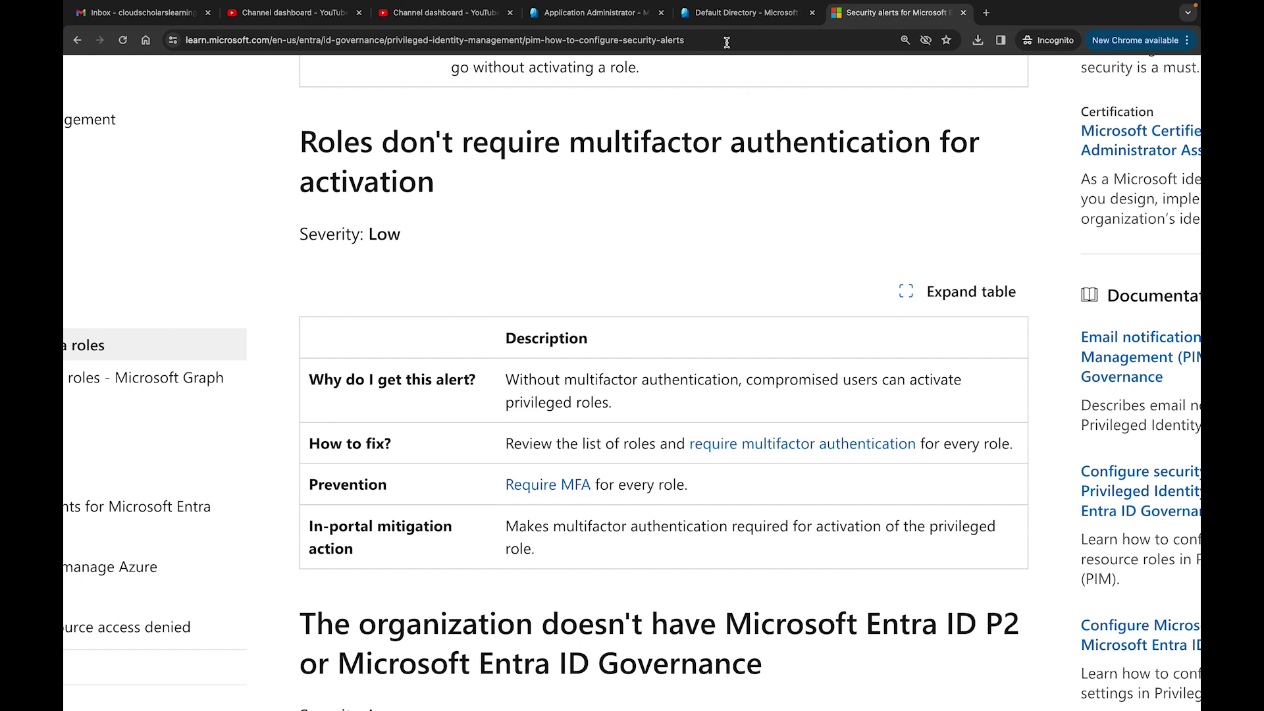
Fix the MFA-for-activation alert for the Security Reader role.
left_click(724, 20)
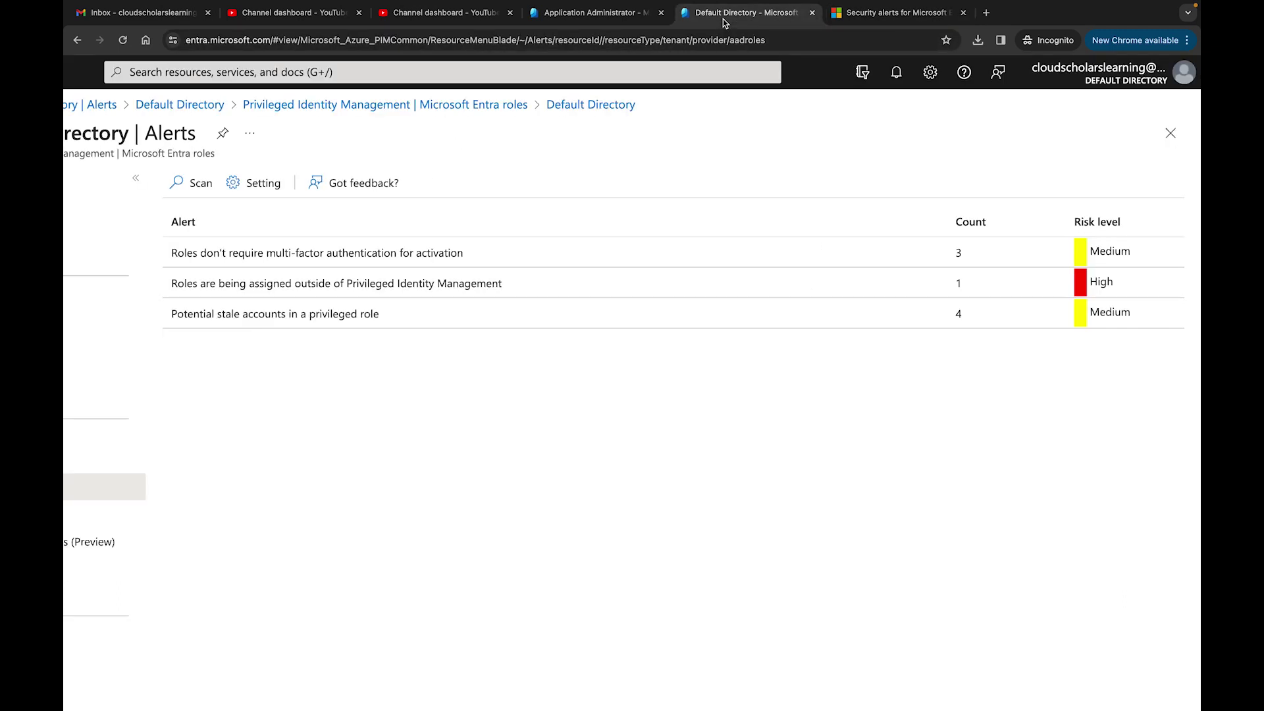
left_click(465, 252)
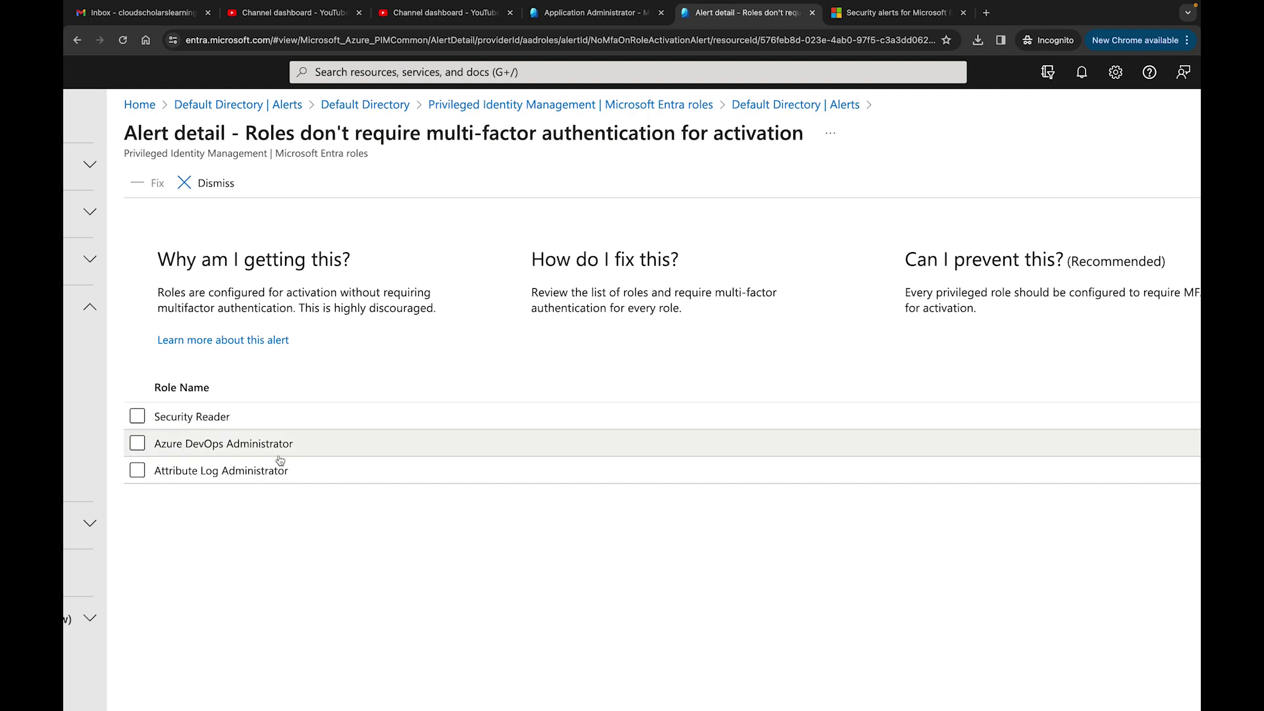
scroll(281, 460, "down", 1)
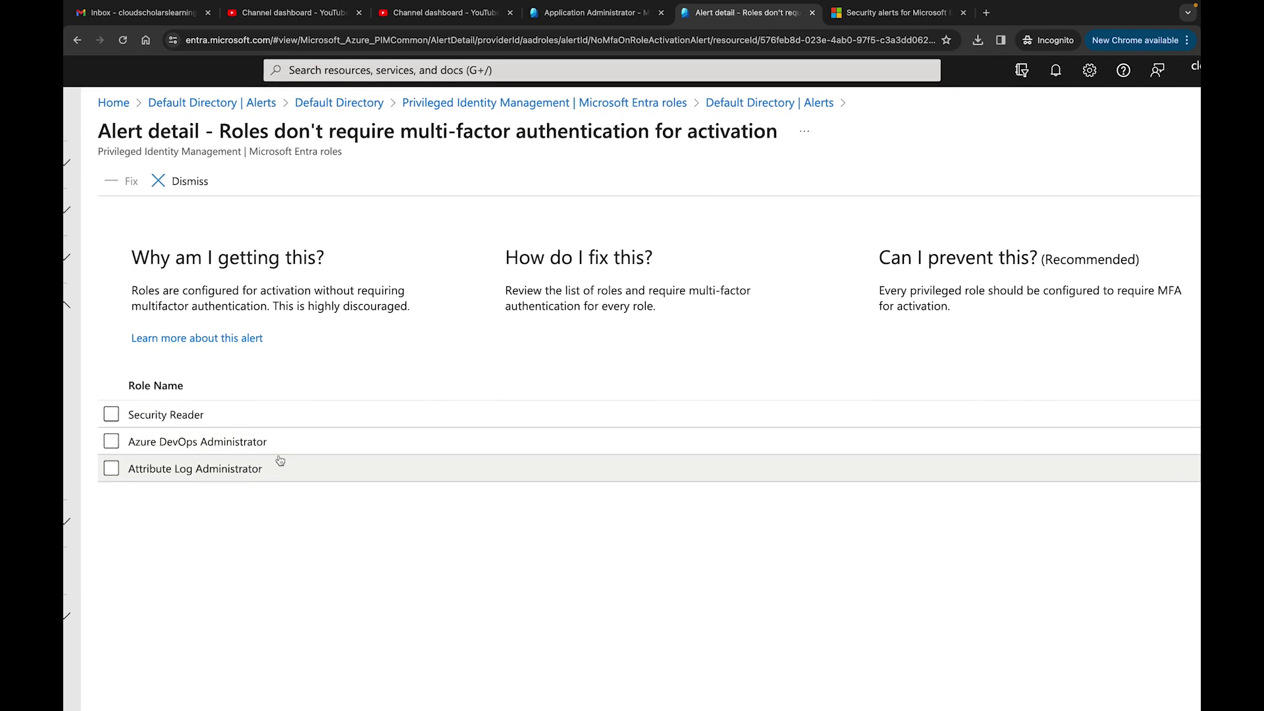
scroll(280, 460, "right", 3)
scroll(280, 460, "left", 3)
scroll(281, 460, "left", 2)
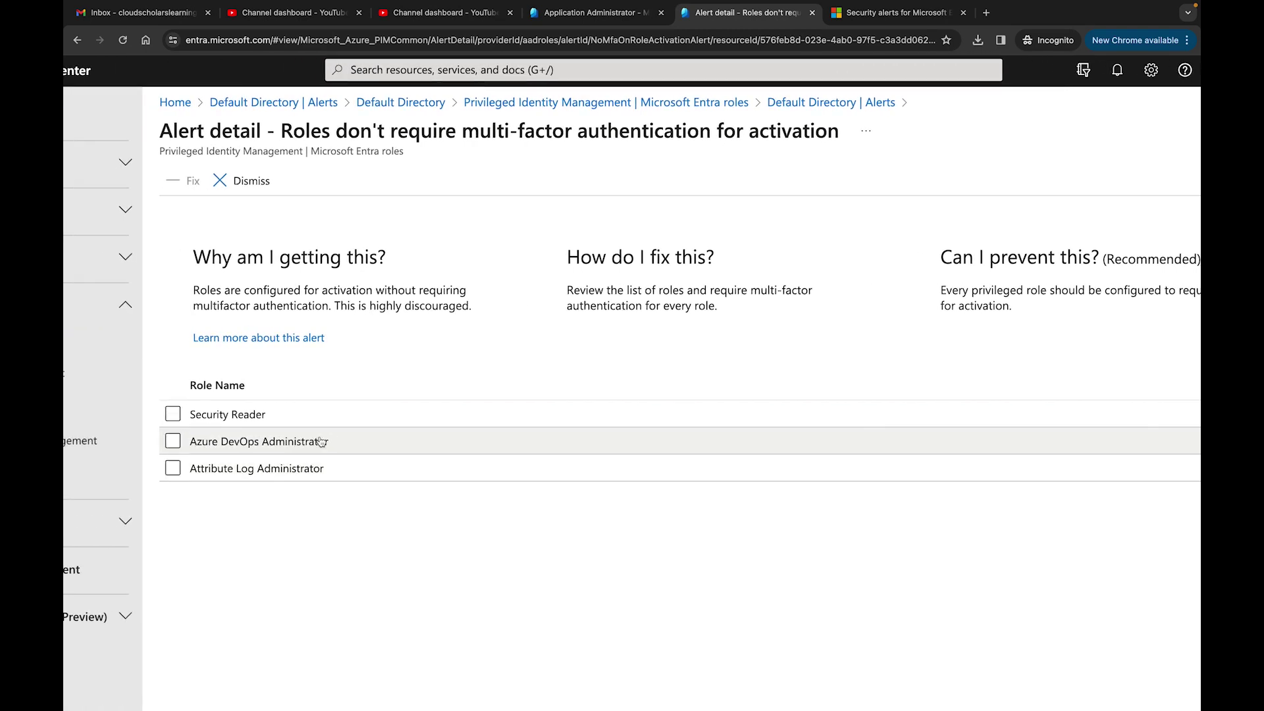
left_click(173, 413)
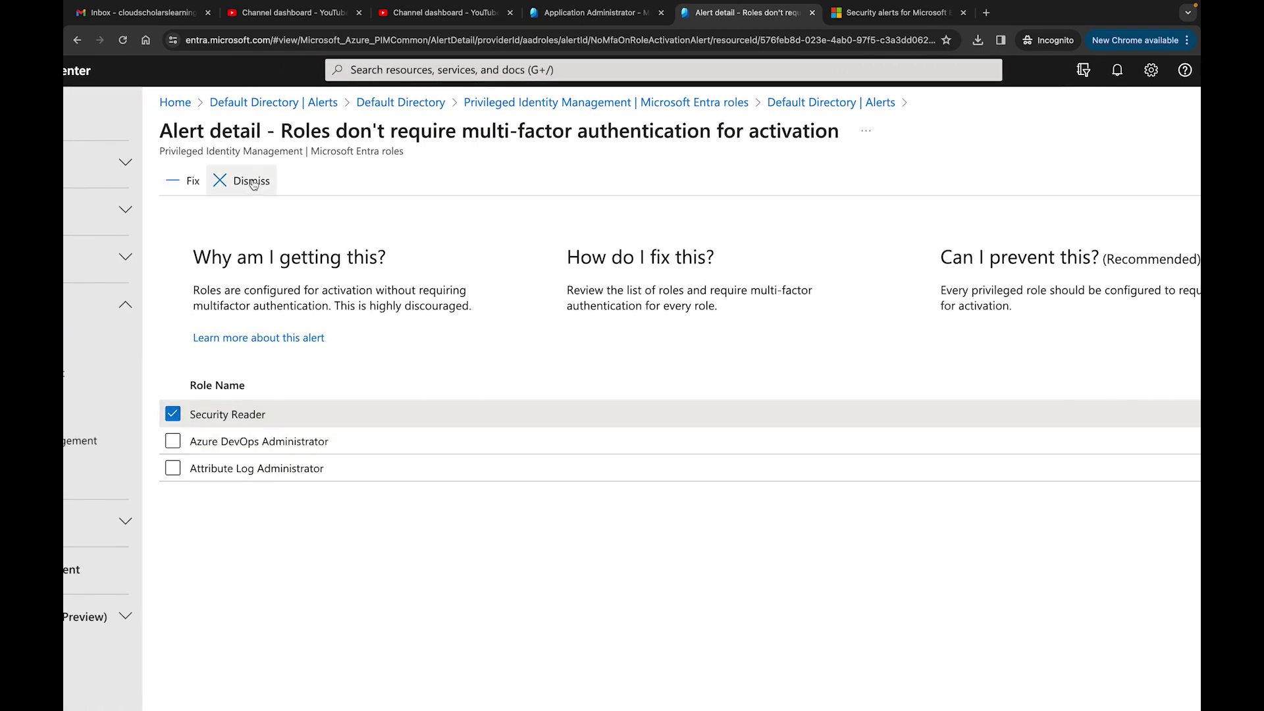
left_click(187, 185)
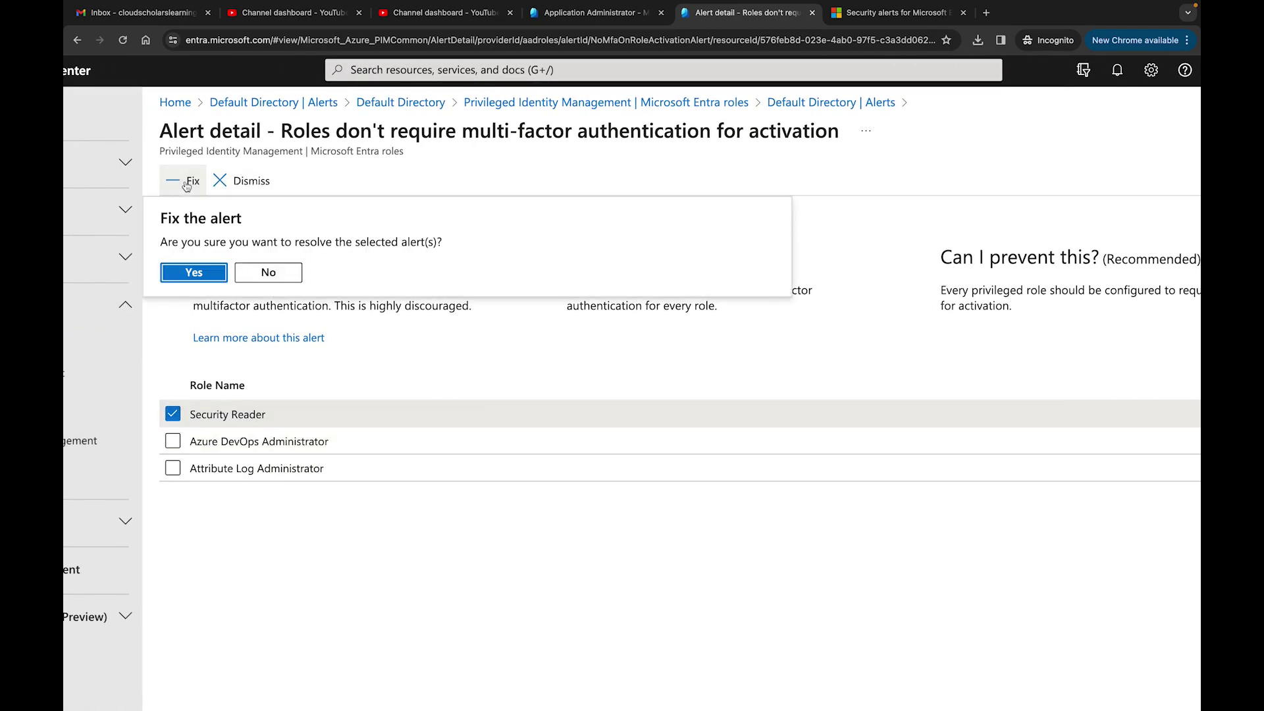
left_click(190, 276)
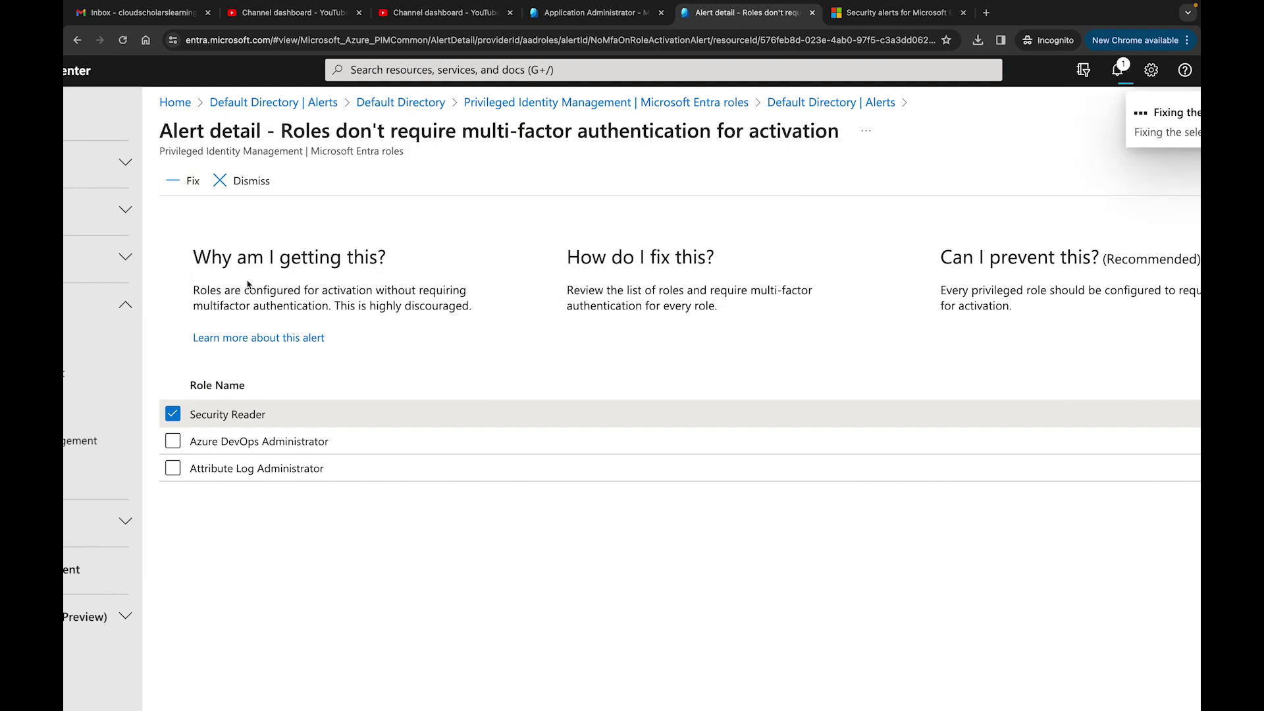
Dismiss the MFA-for-activation alert using the Azure DevOps Administrator role.
scroll(318, 299, "right", 4)
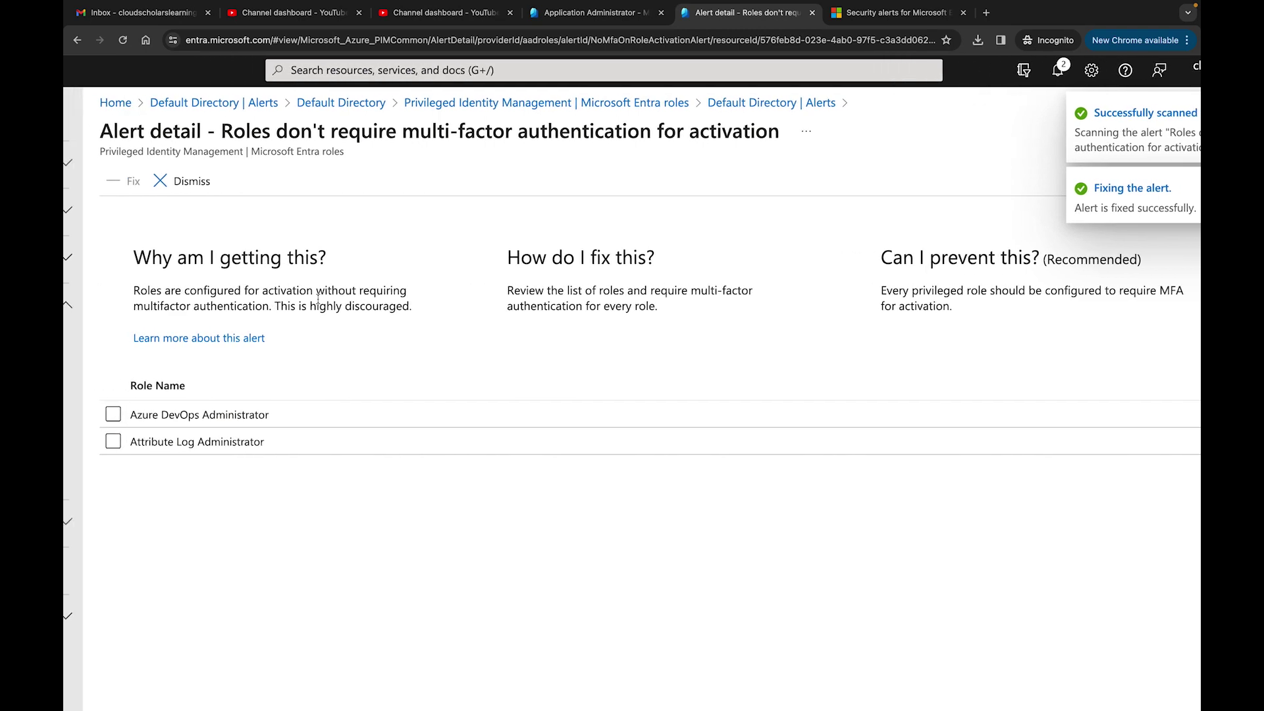
left_click(121, 414)
left_click(196, 187)
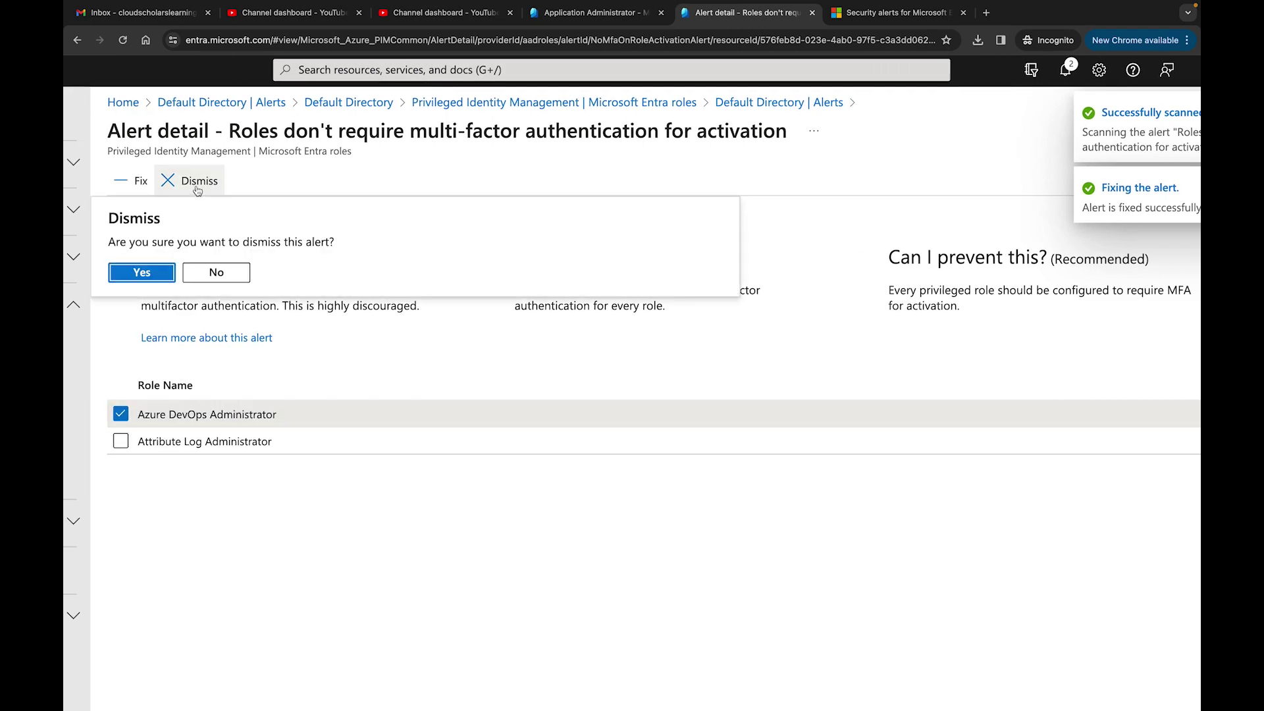
left_click(145, 278)
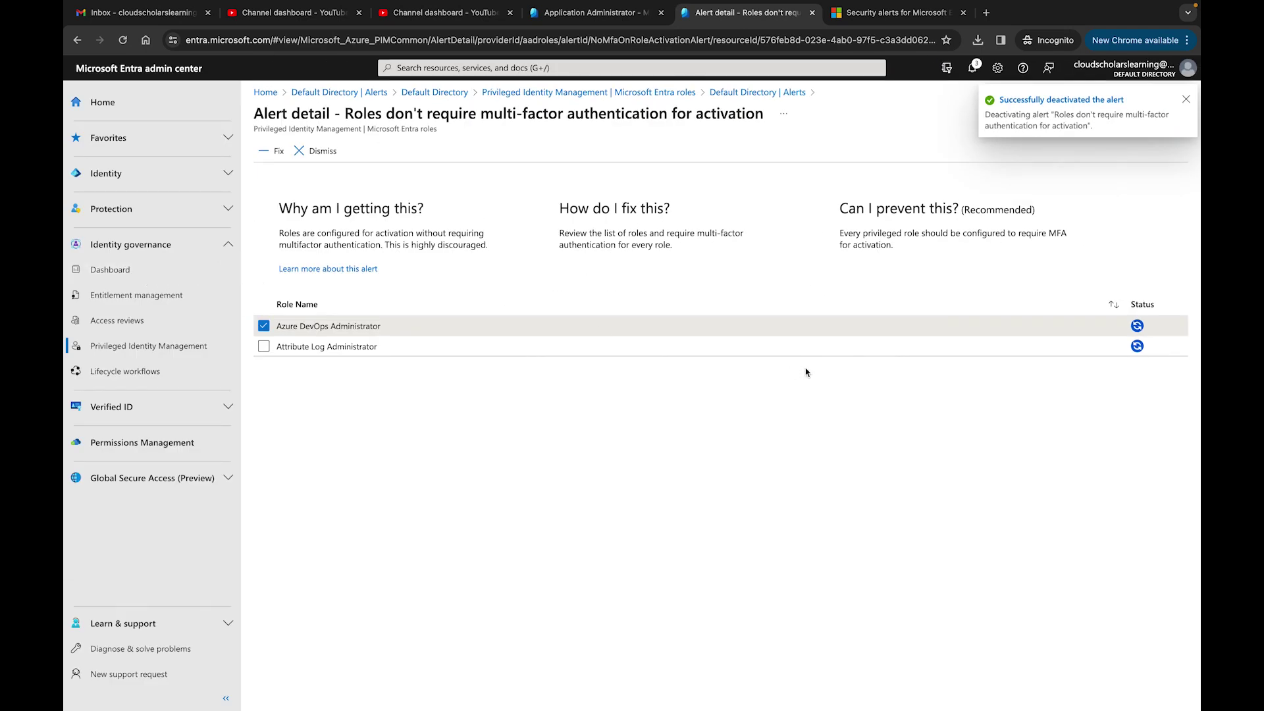
left_click(677, 347)
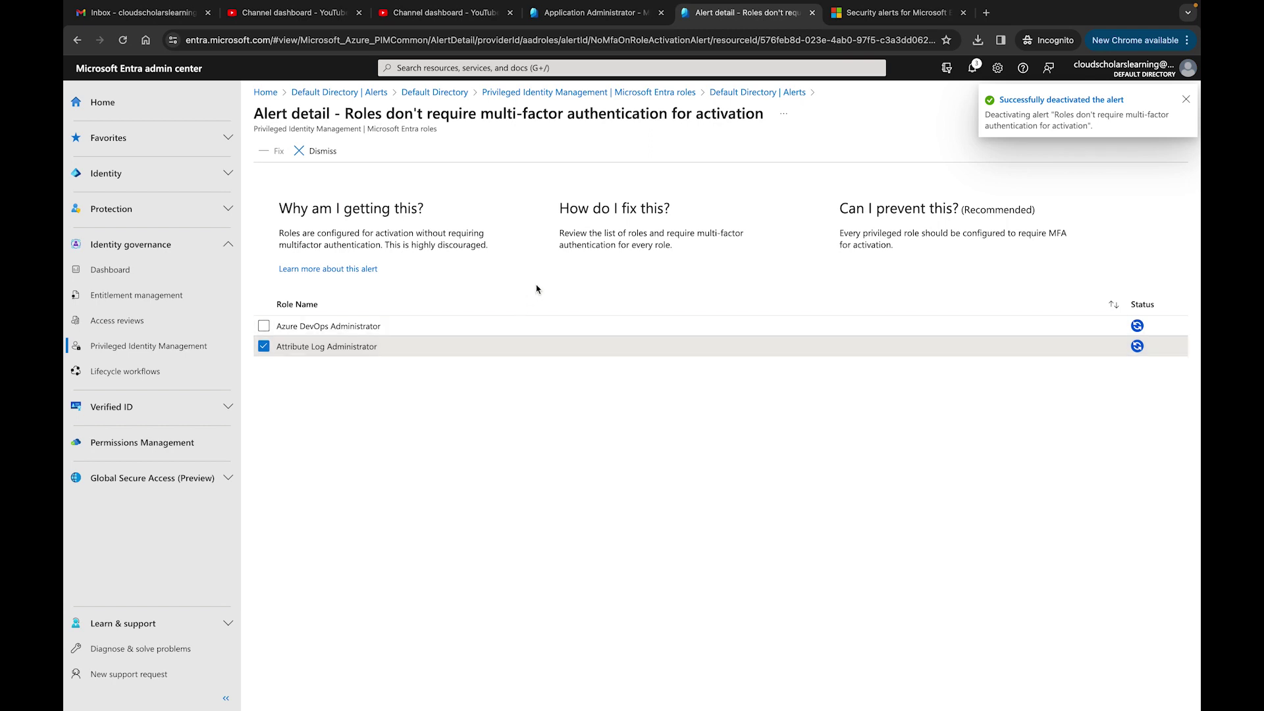
Fix the 'Roles are being assigned outside of PIM' alert for the Attribute Log Administrator assignment.
left_click(757, 97)
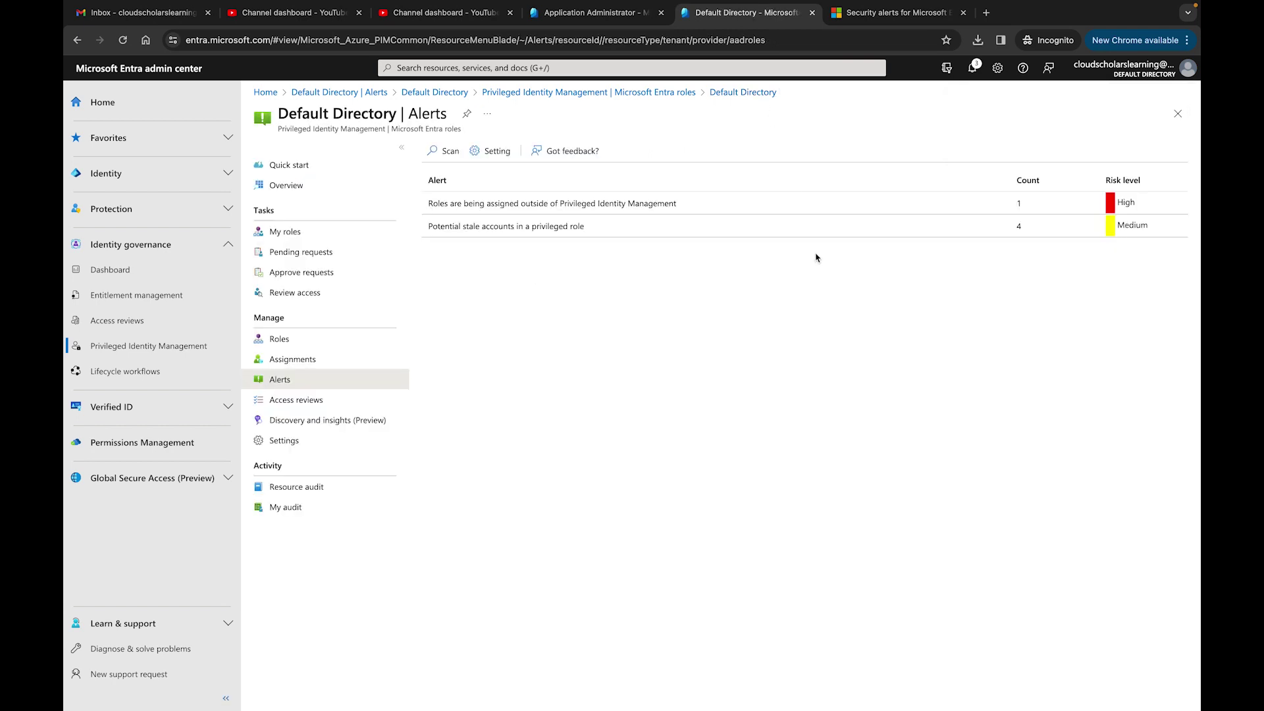
left_click(516, 210)
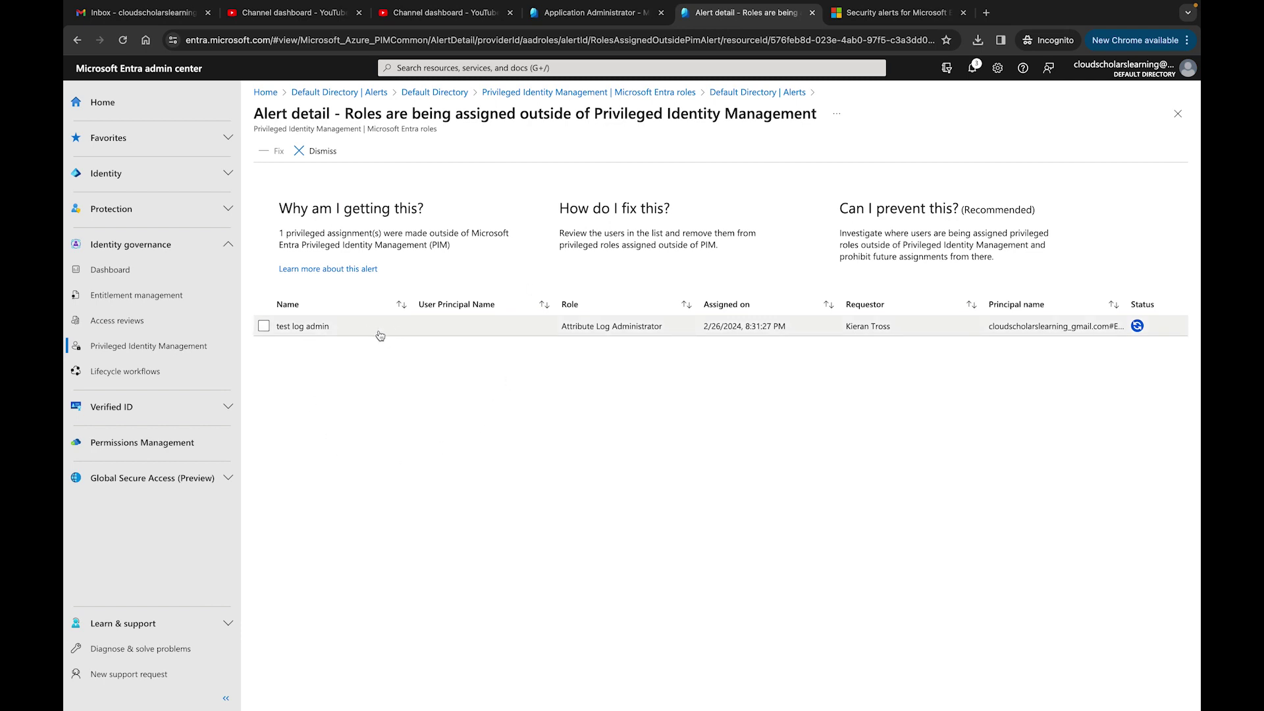
left_click(304, 327)
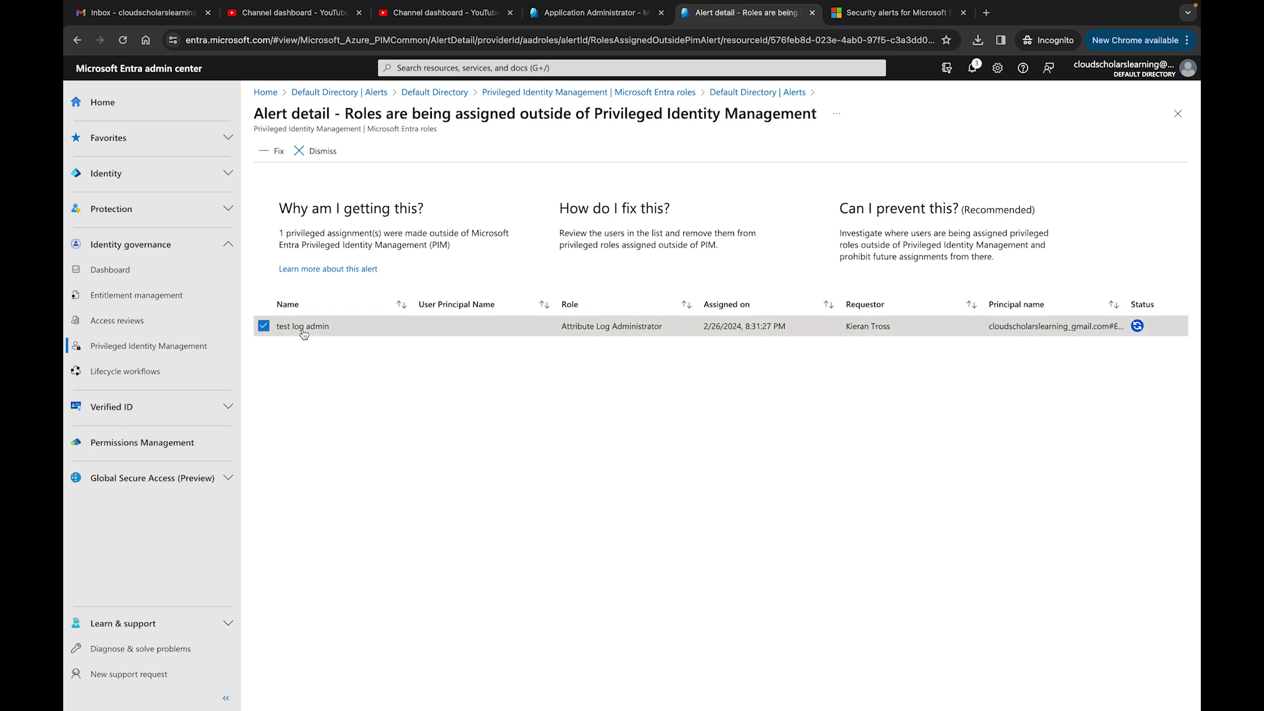
left_click(268, 156)
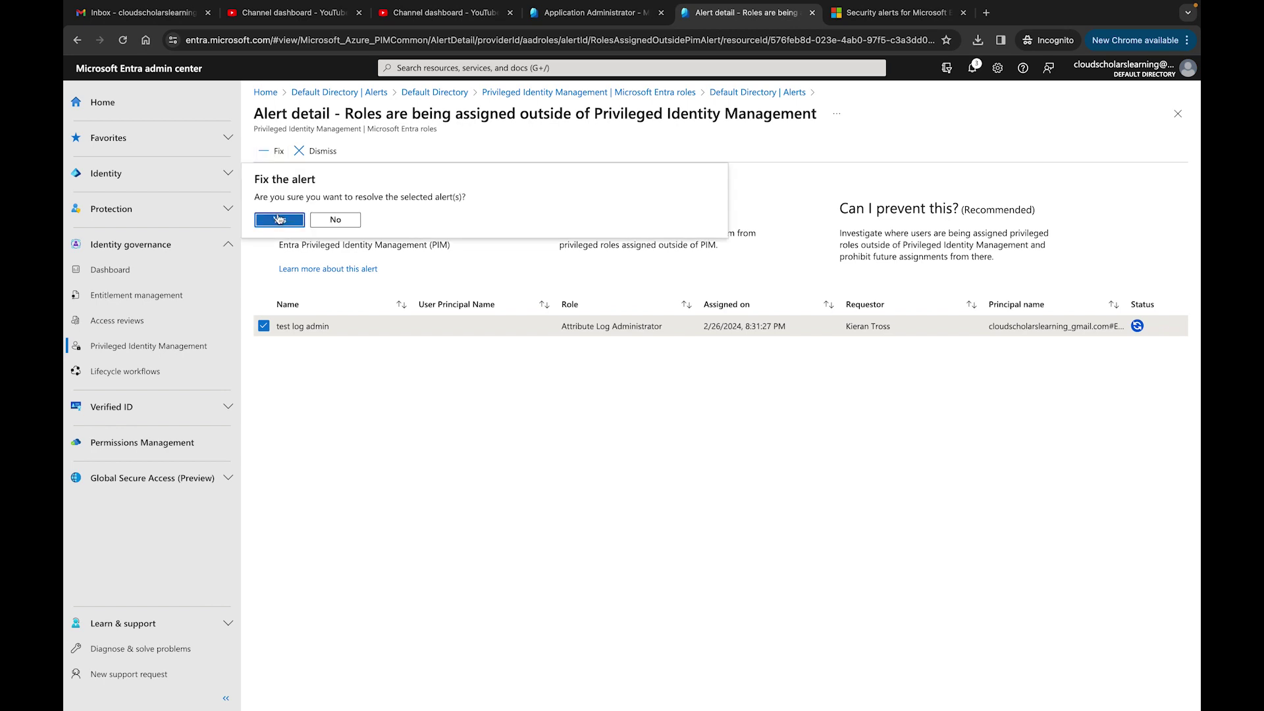
left_click(280, 219)
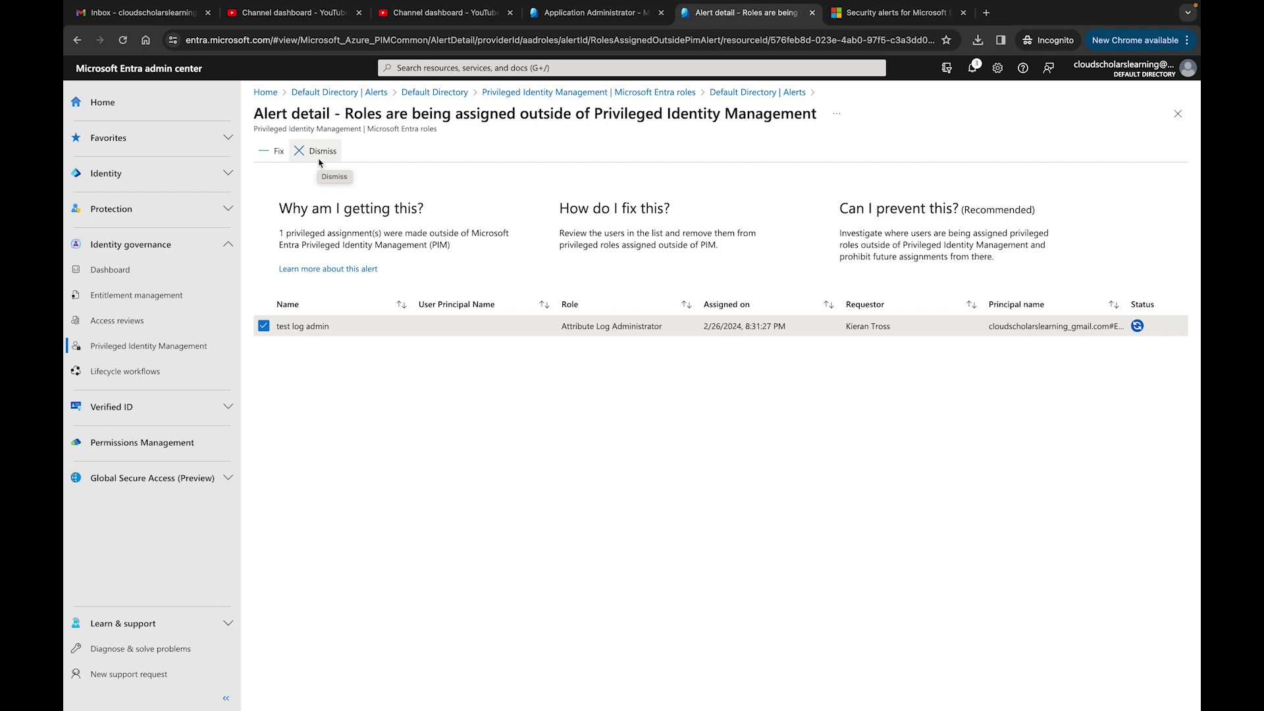
From the Default Directory Alerts list, open the 'Potential stale accounts in a privileged role' alert.
left_click(730, 92)
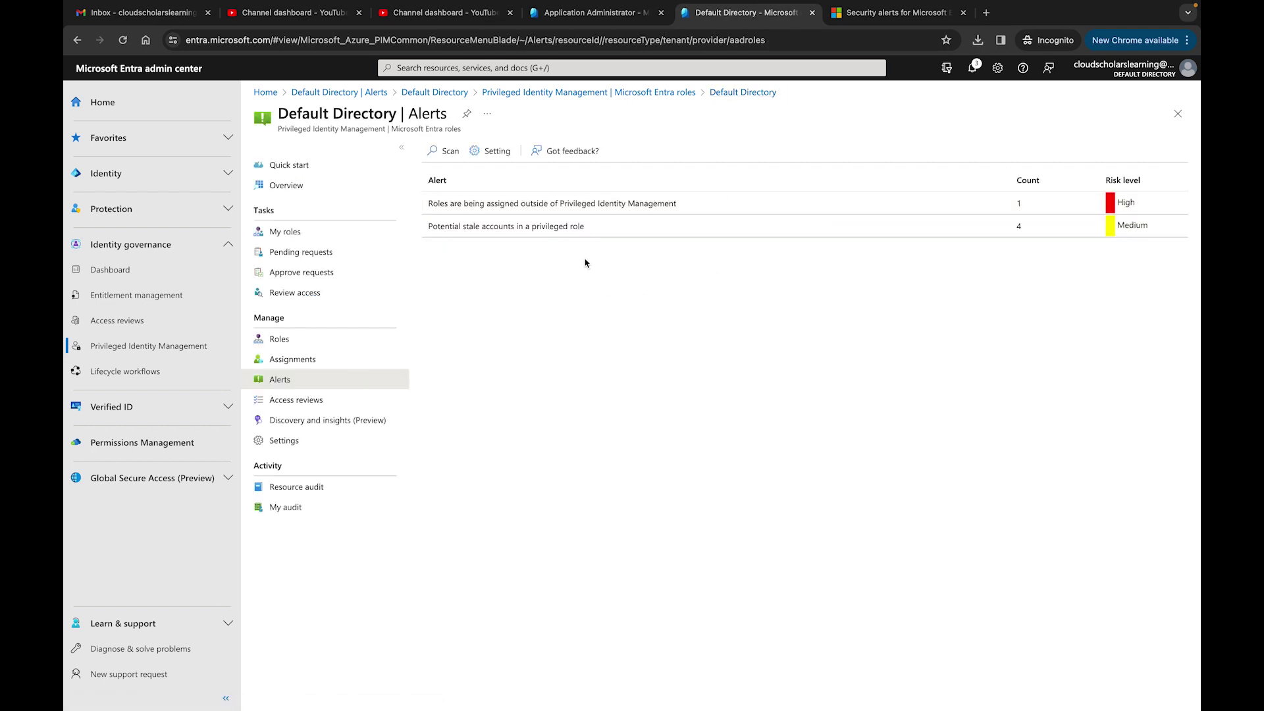
left_click(535, 227)
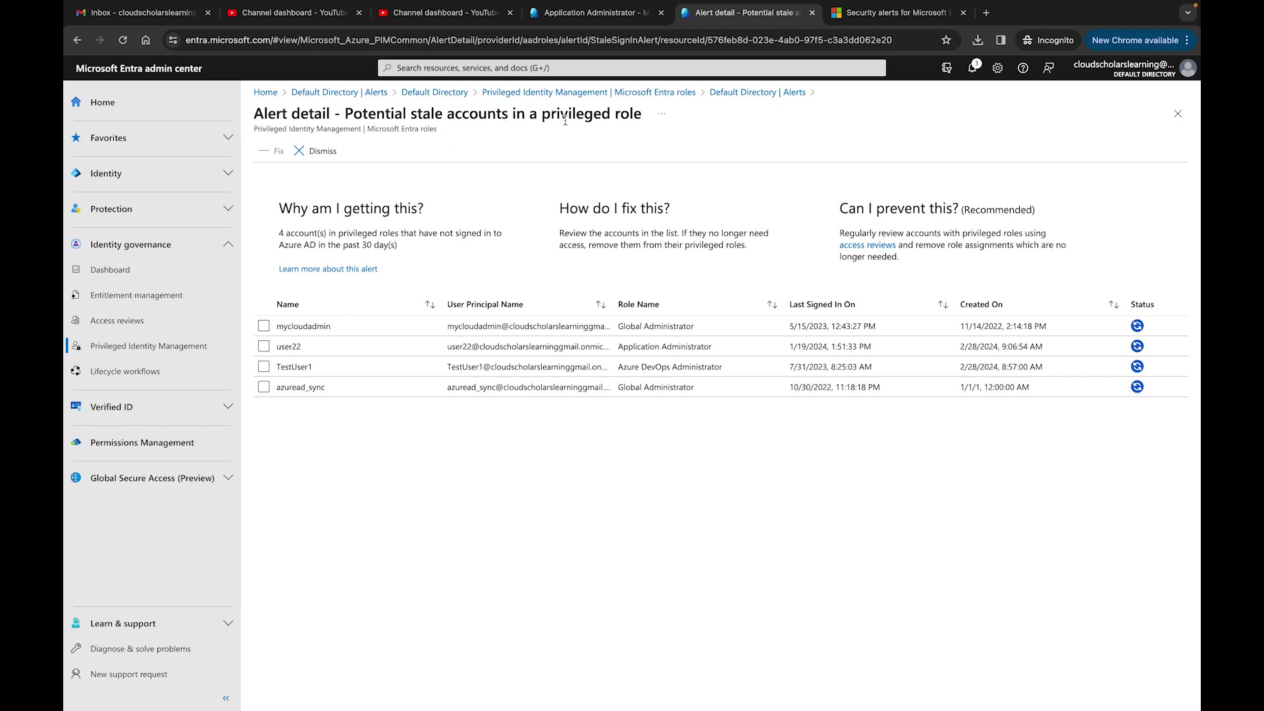
Read the Learn guidance on stale privileged accounts, then return to the four-account alert detail.
left_click(892, 13)
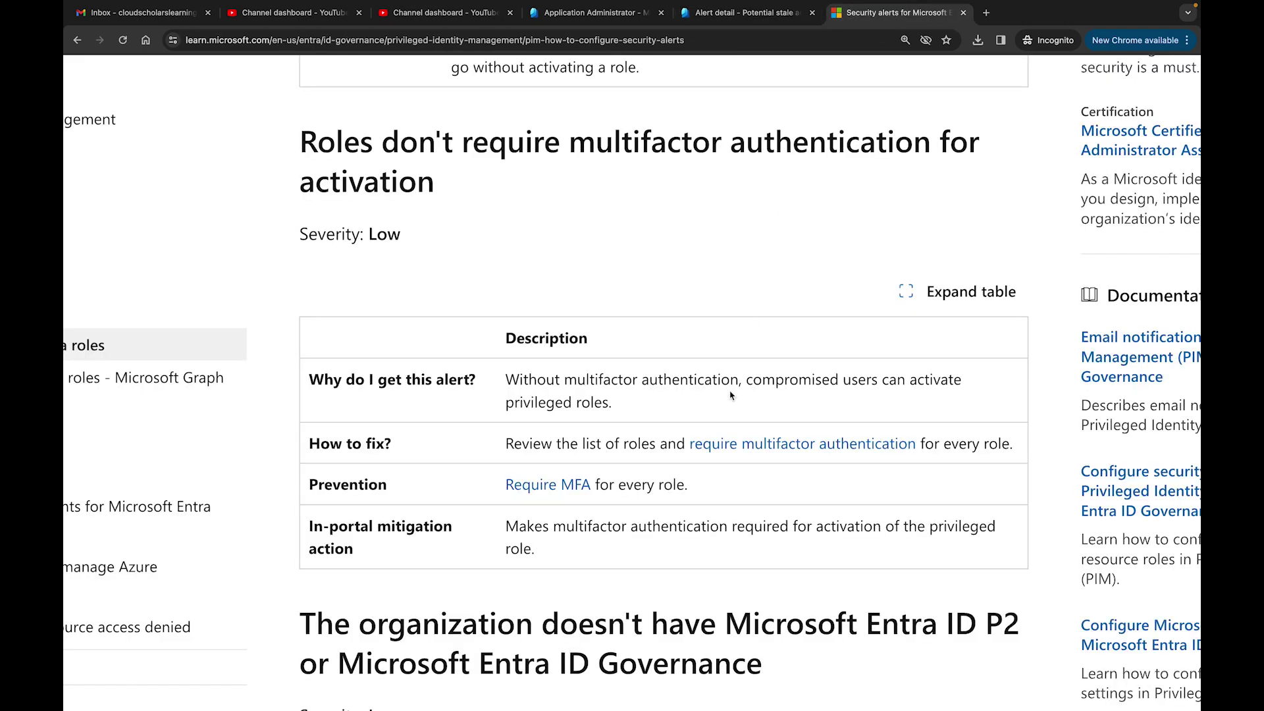
scroll(731, 395, "down", 12)
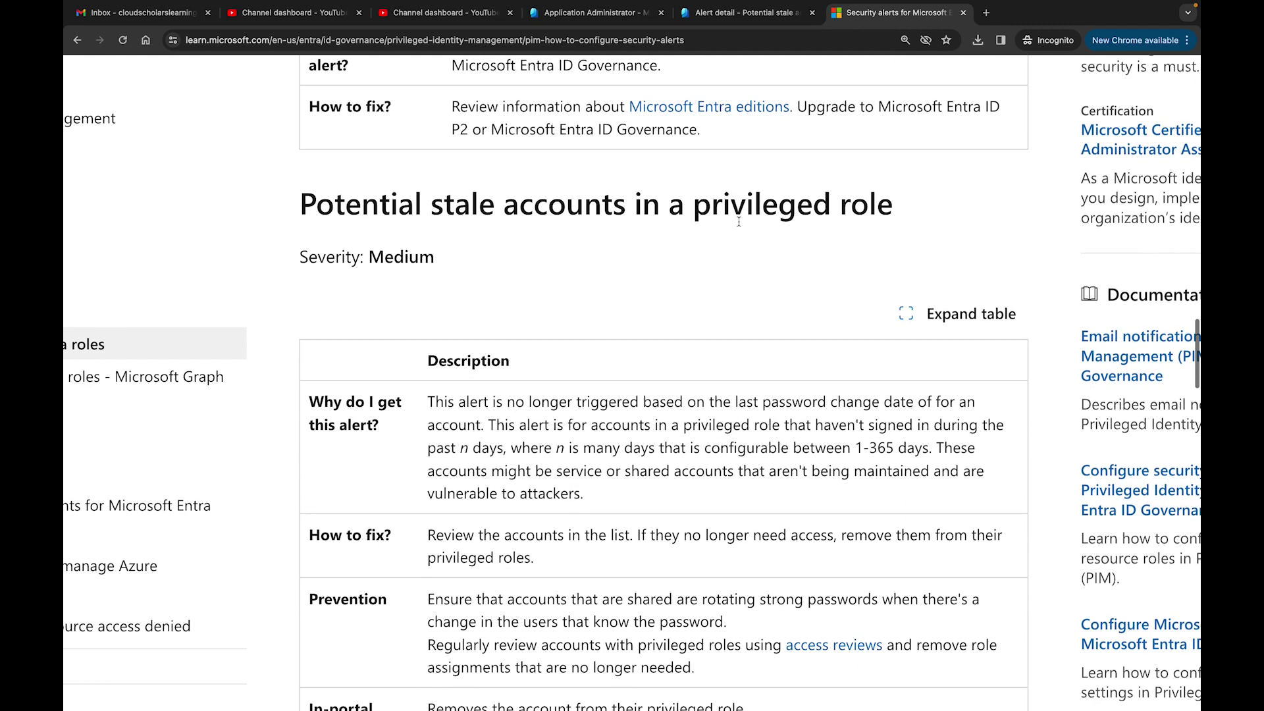
scroll(757, 237, "down", 2)
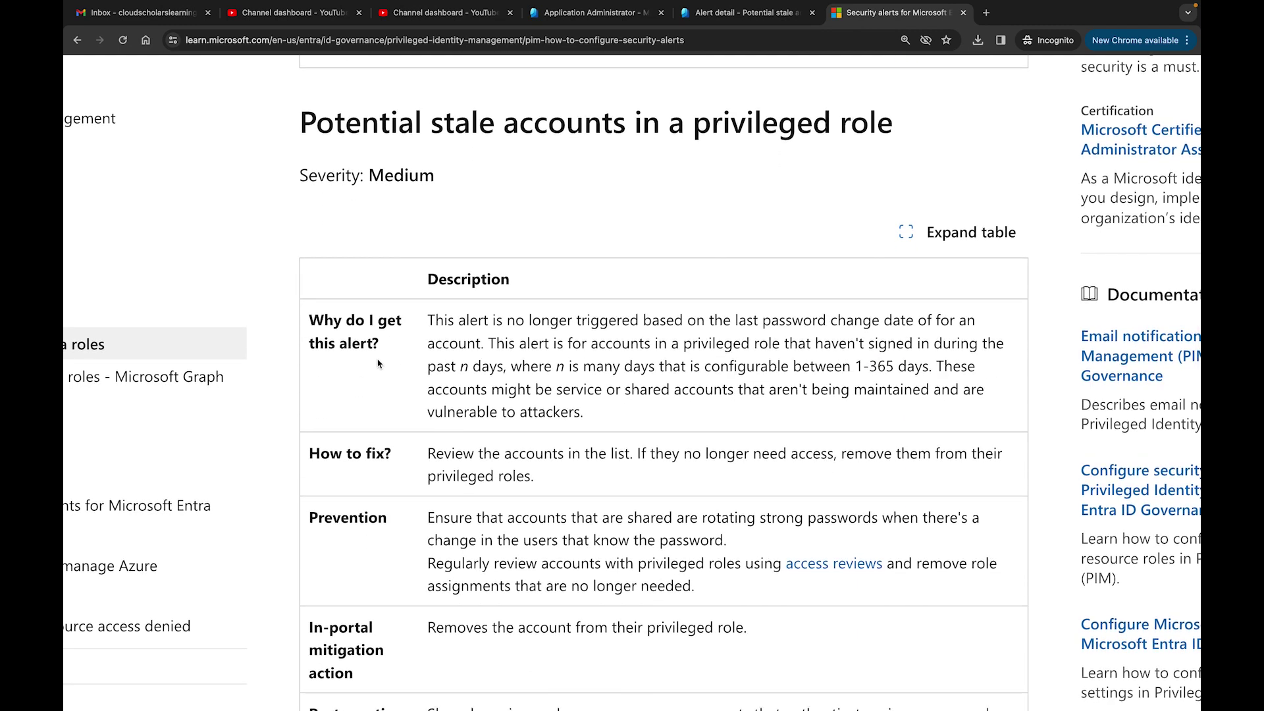
scroll(594, 373, "down", 2)
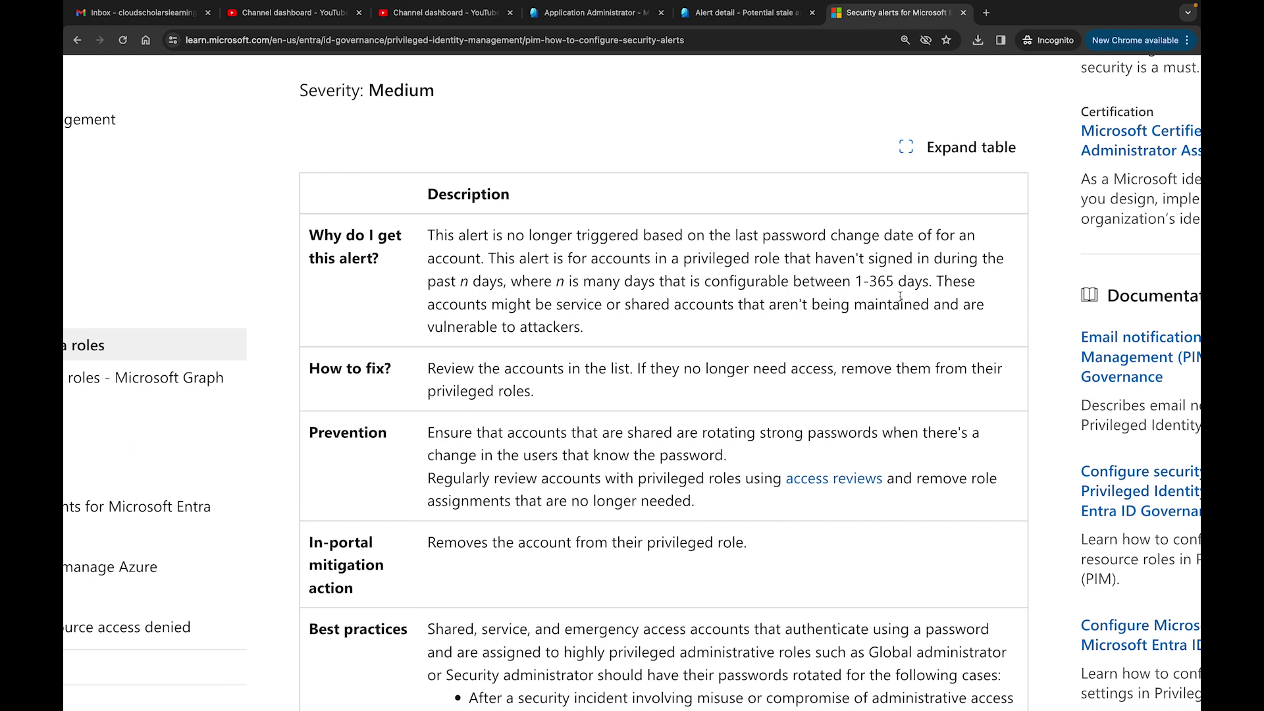
scroll(592, 314, "down", 1)
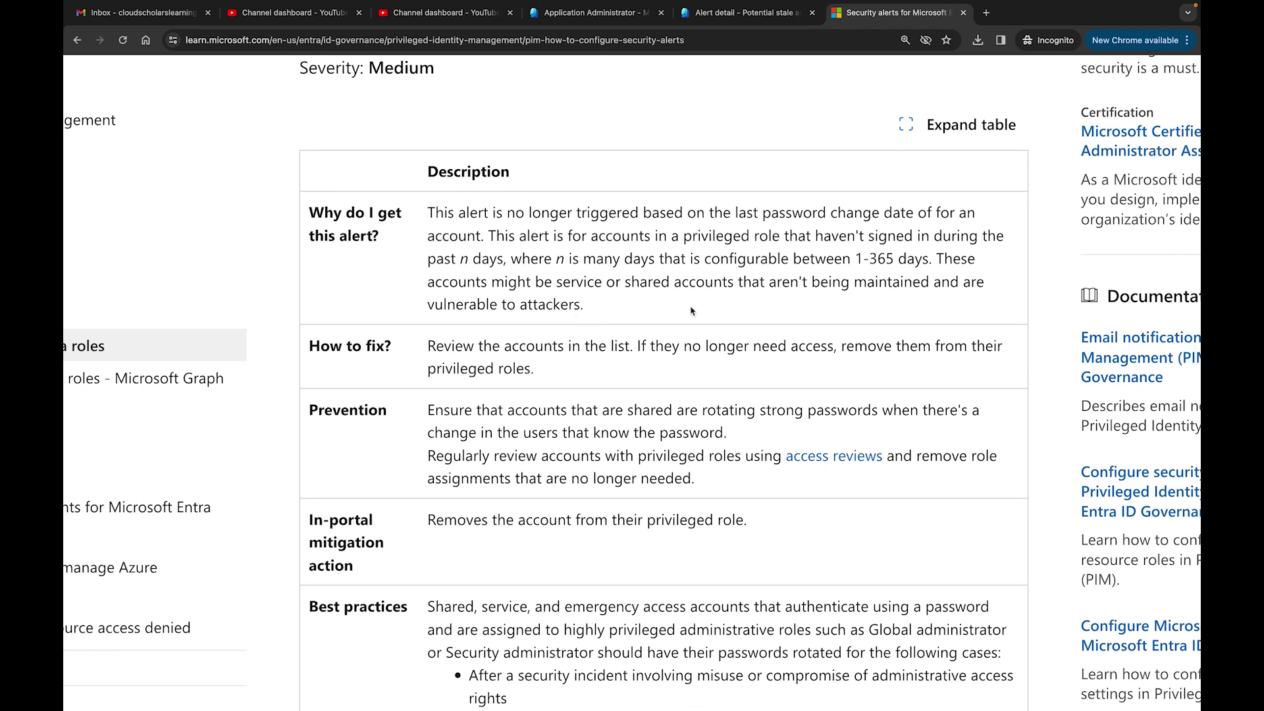
scroll(691, 311, "down", 1)
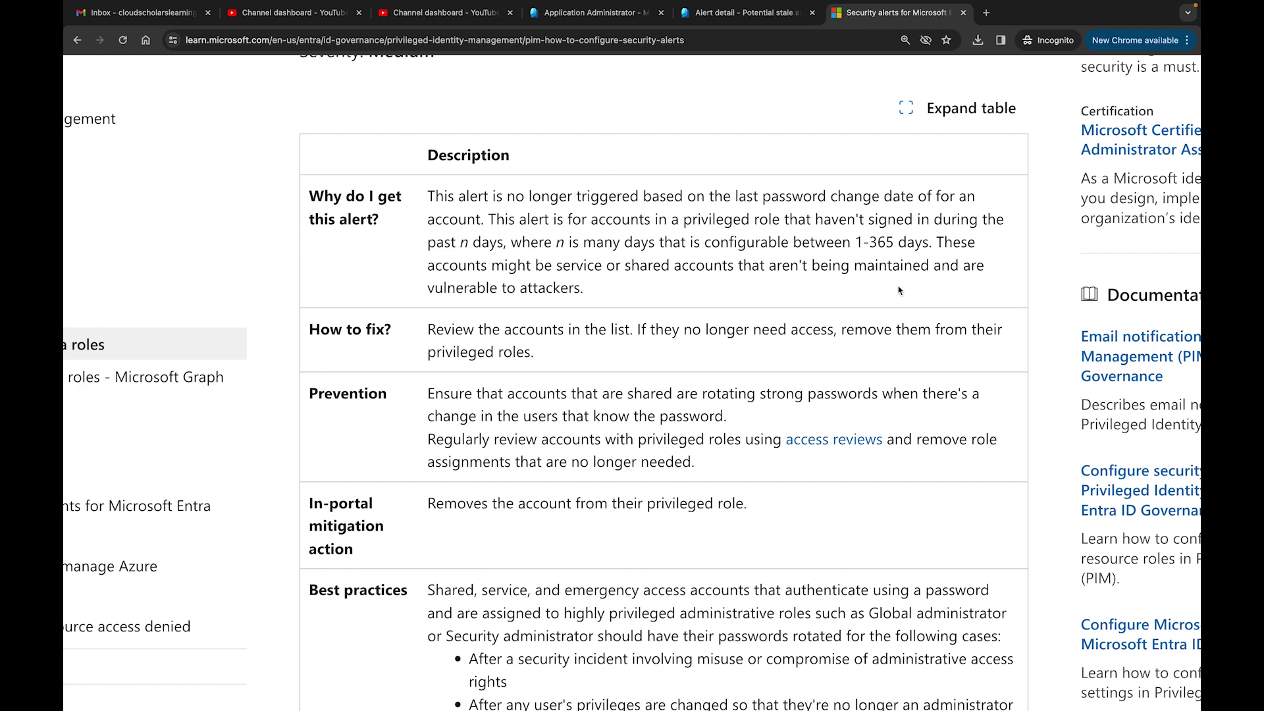
scroll(729, 376, "down", 5)
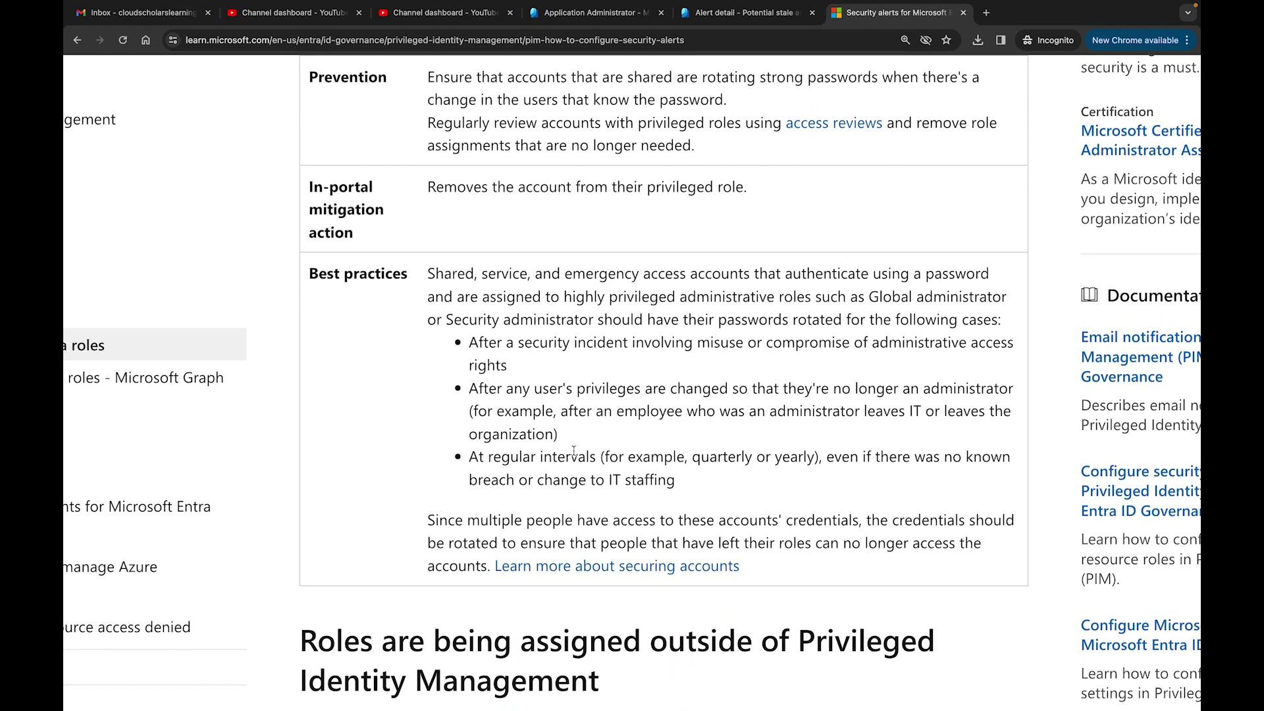
left_click(742, 15)
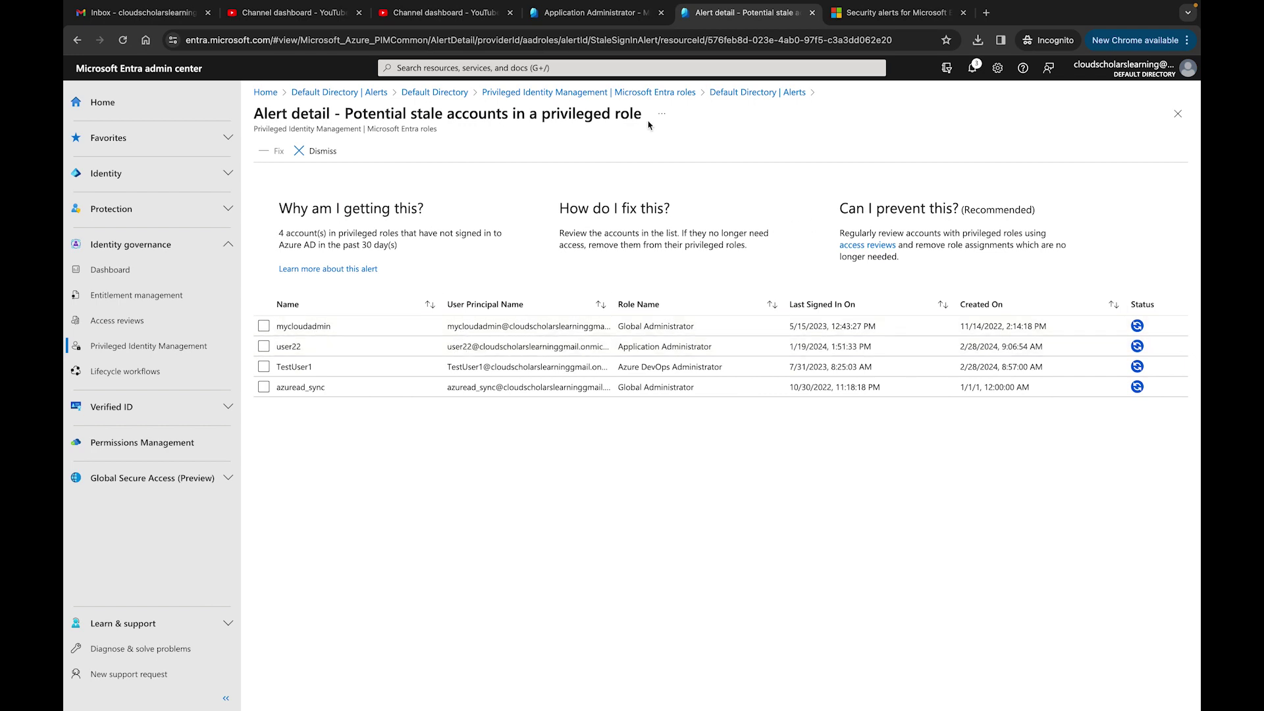
Go to Users > All users for Default Directory, showing 23 users.
left_click(604, 18)
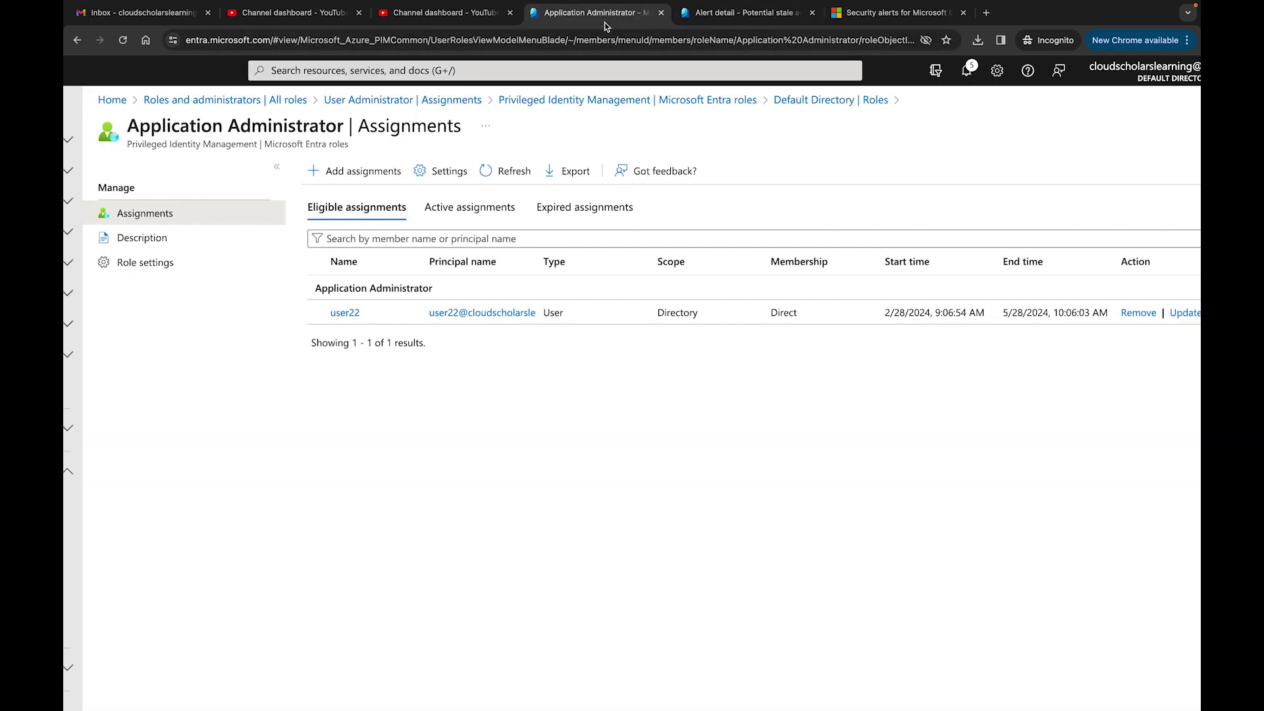
left_click(464, 72)
scroll(463, 75, "down", 3)
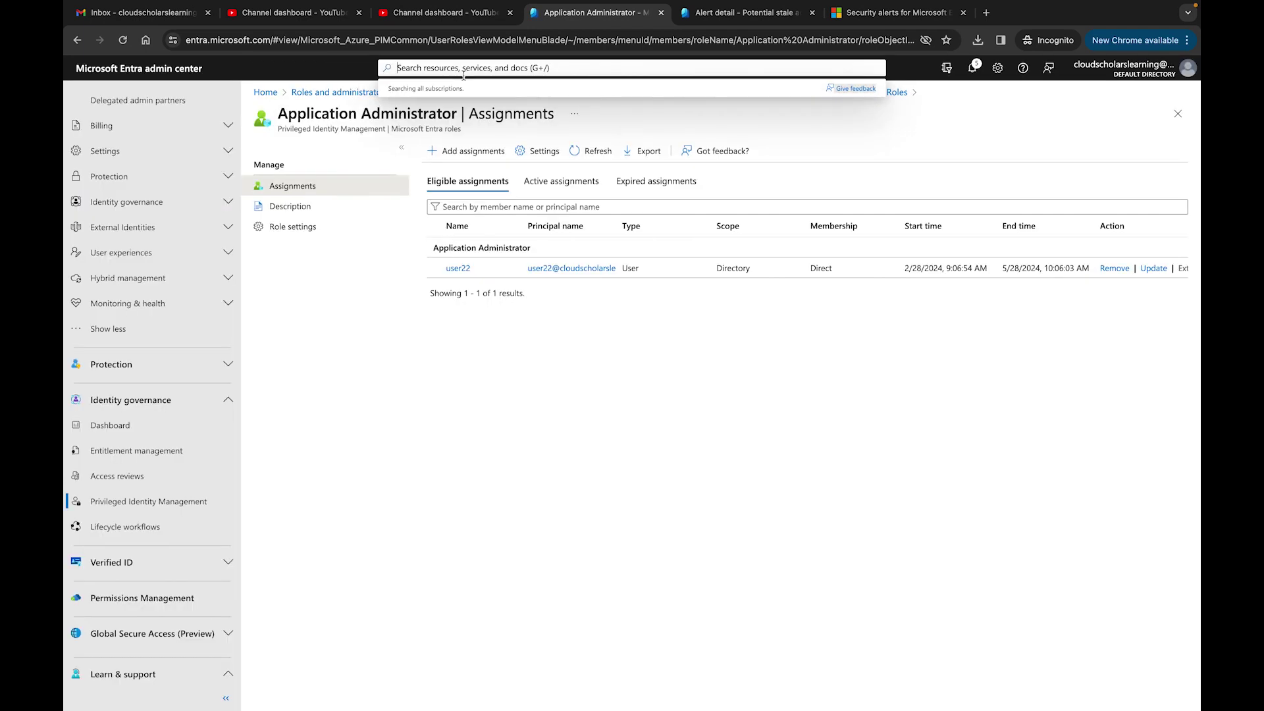
scroll(175, 231, "up", 5)
left_click(162, 217)
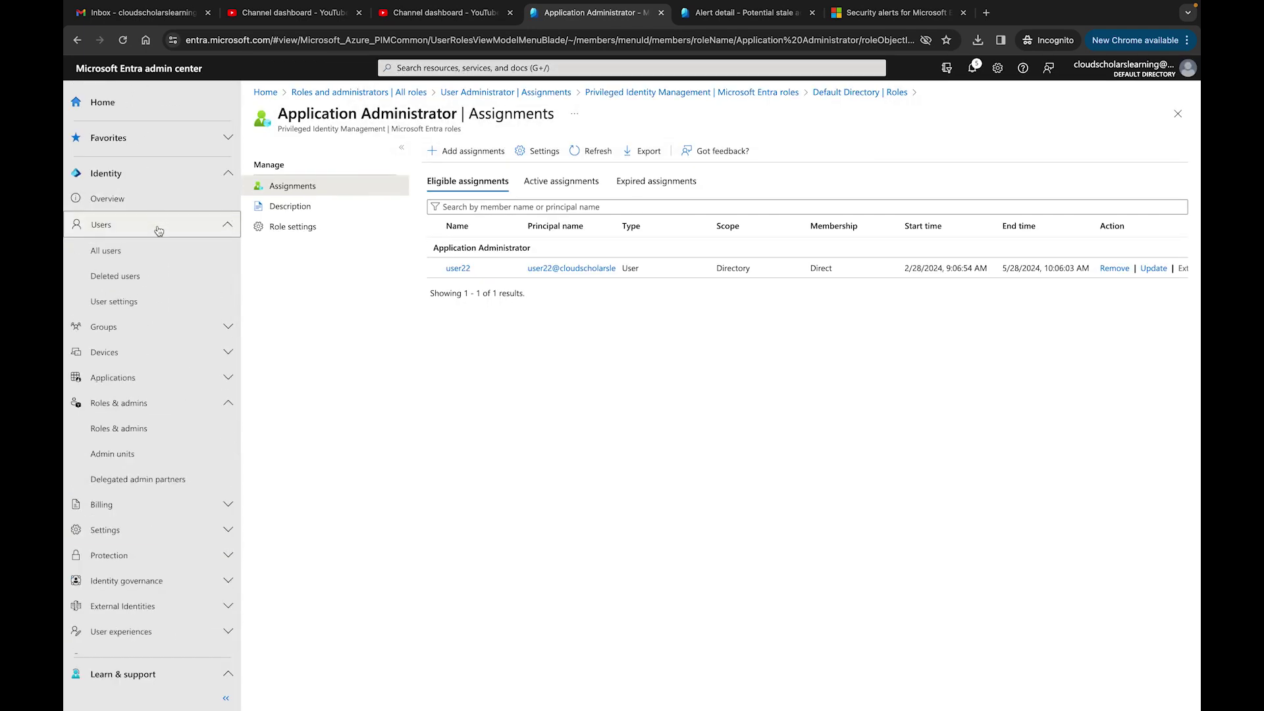
left_click(158, 249)
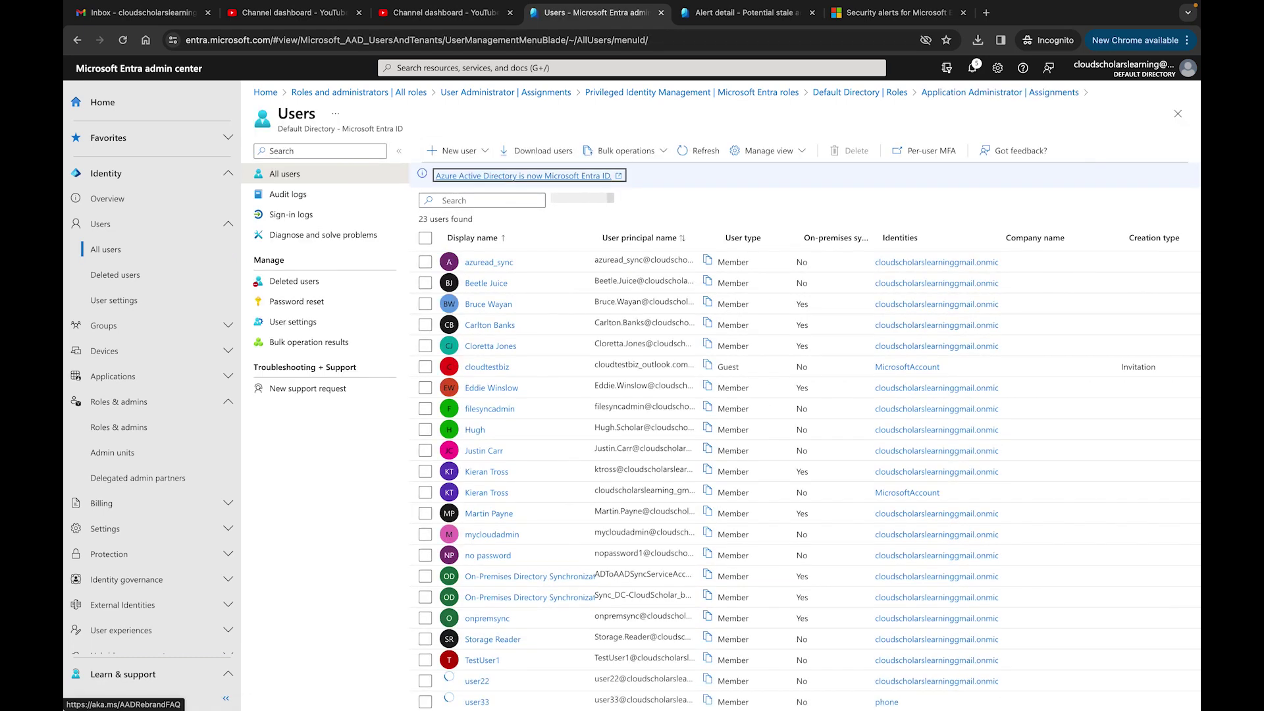
Remove the Global Administrator assignment from the stale cloud admin account's Assigned roles.
left_click(507, 536)
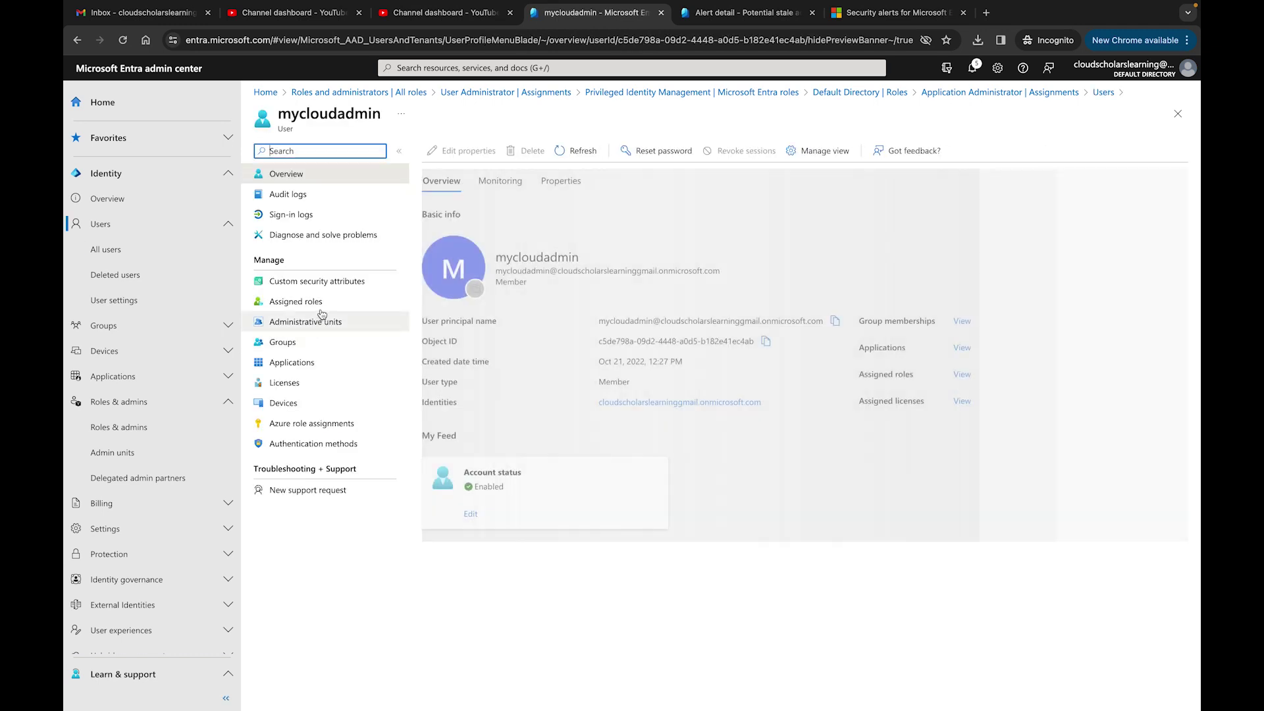
left_click(323, 305)
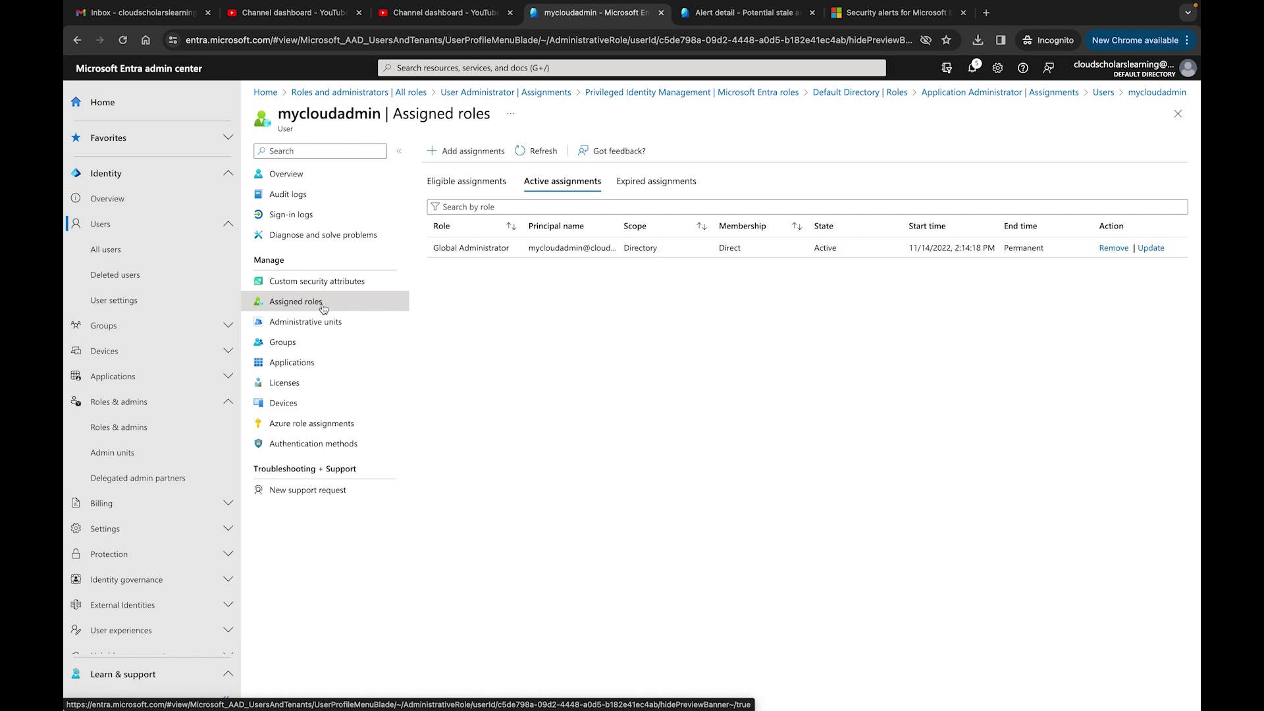
left_click(1113, 249)
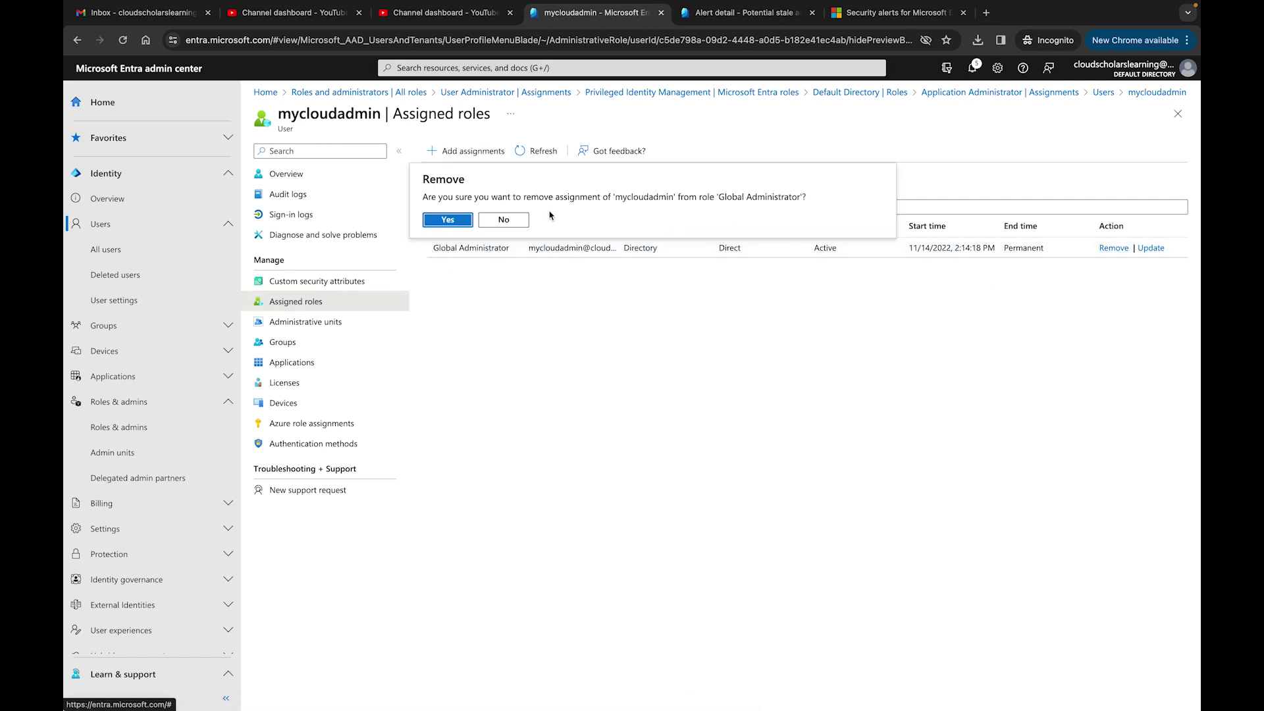
left_click(450, 220)
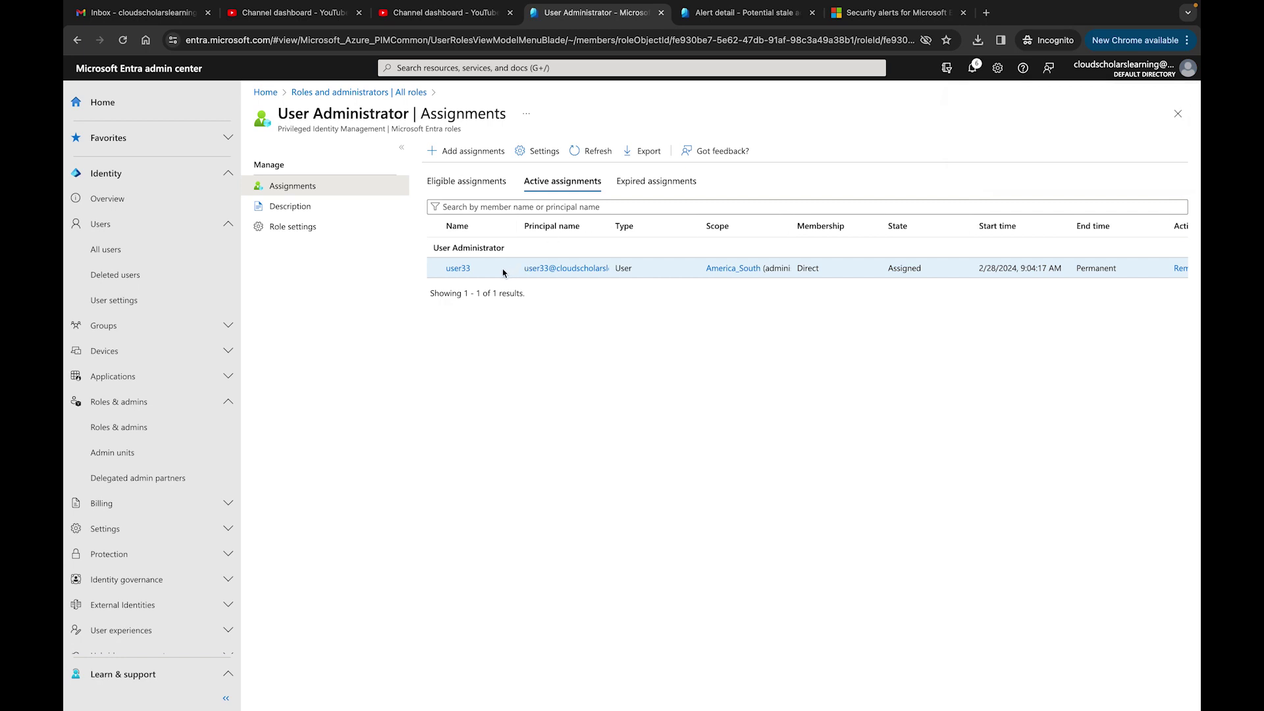
Remove the remaining User Administrator role assignment.
scroll(509, 272, "right", 2)
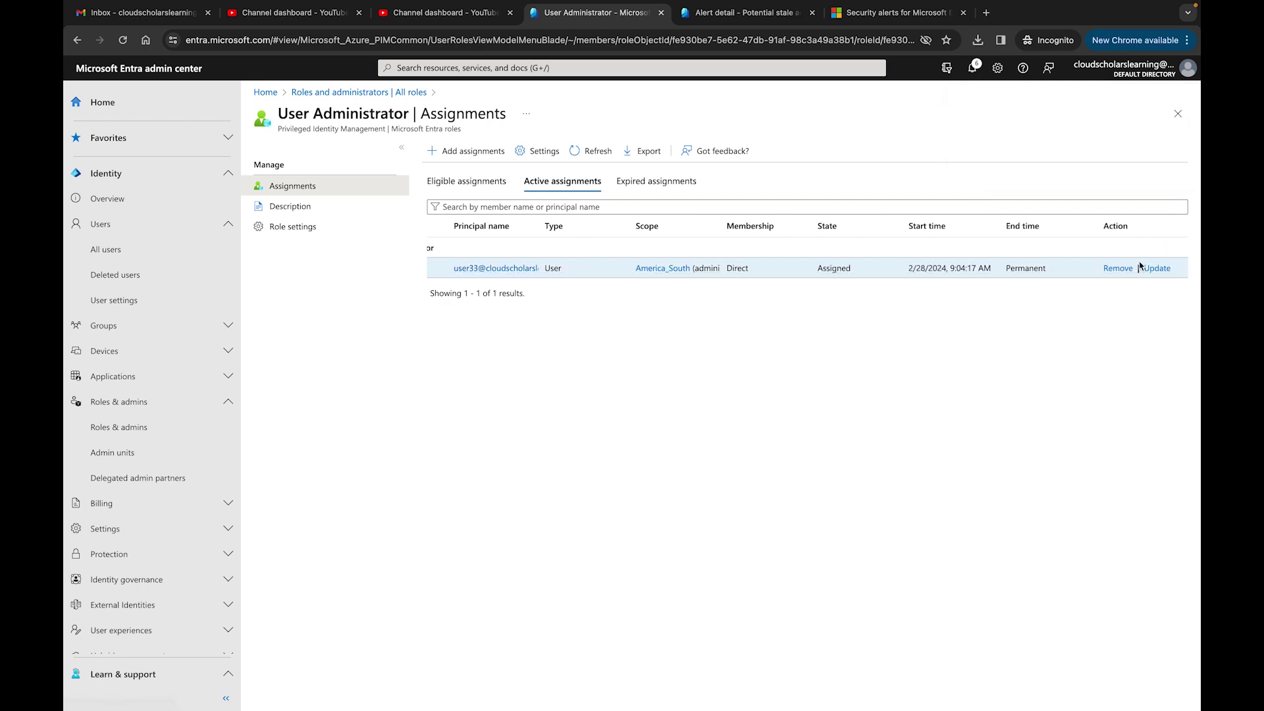
left_click(1117, 270)
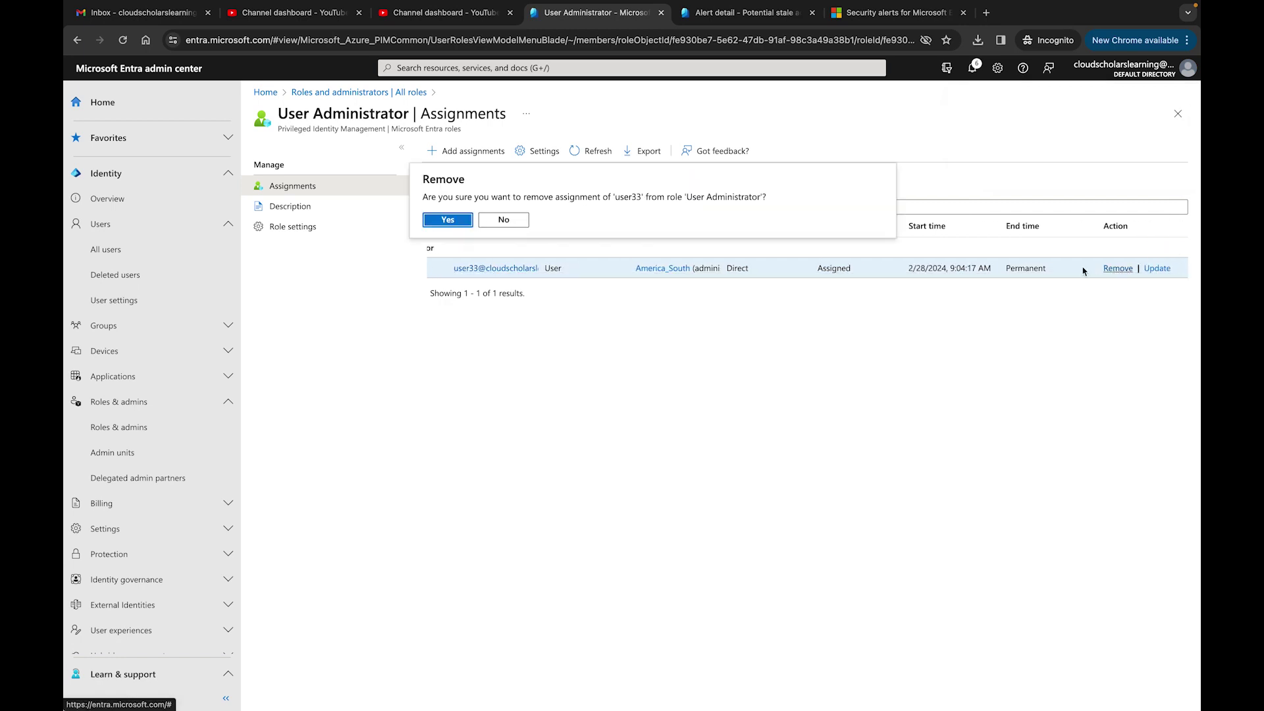
left_click(442, 222)
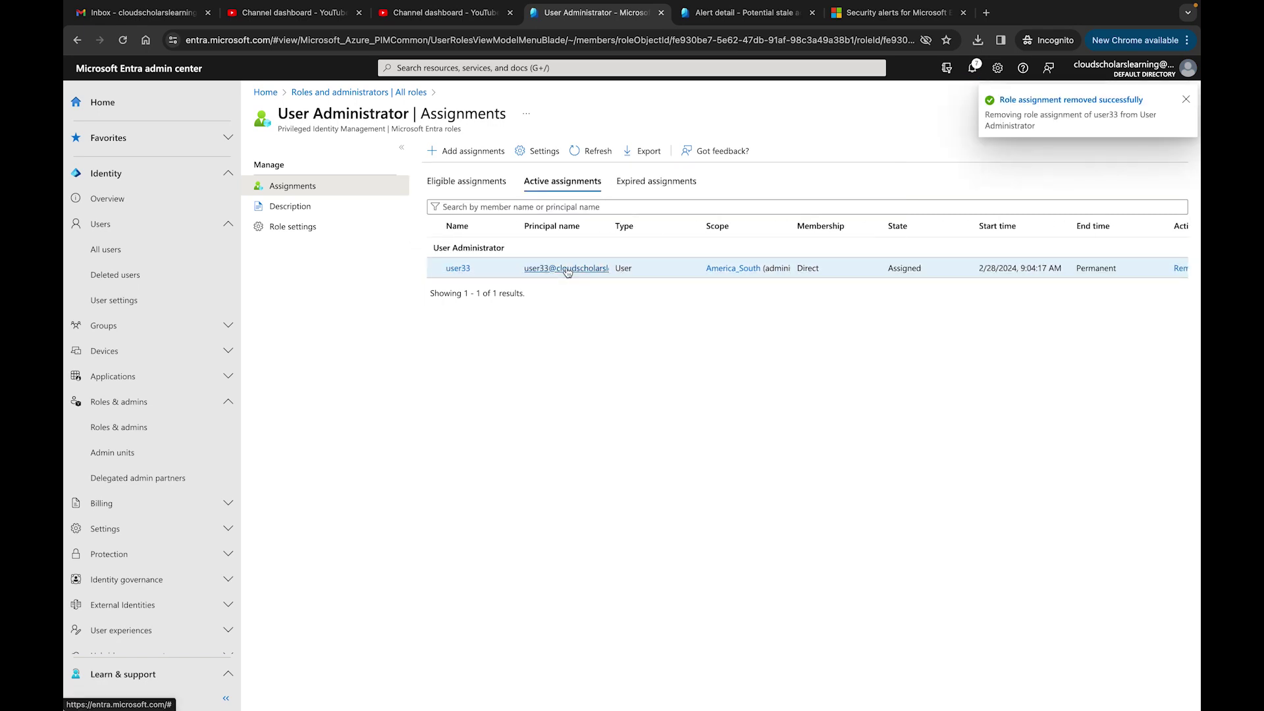
Verify User Administrator shows no eligible or active assignments, then deselect it in All roles.
left_click(475, 184)
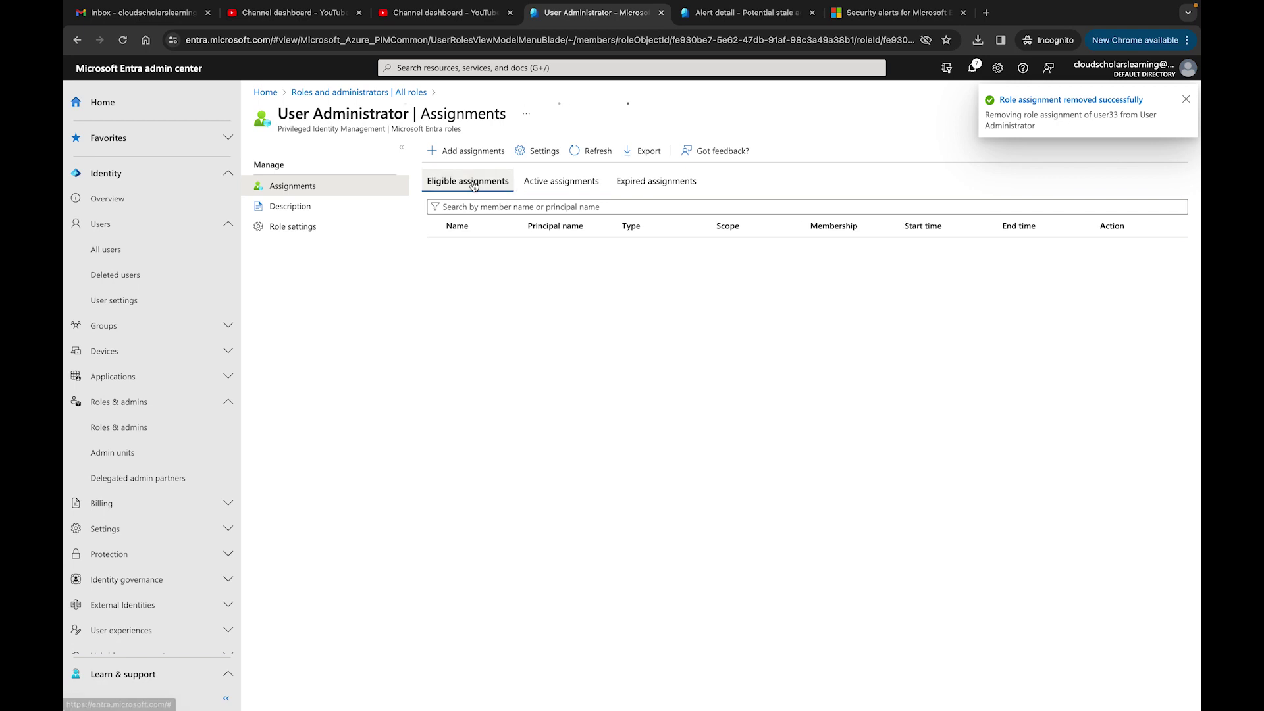
left_click(553, 184)
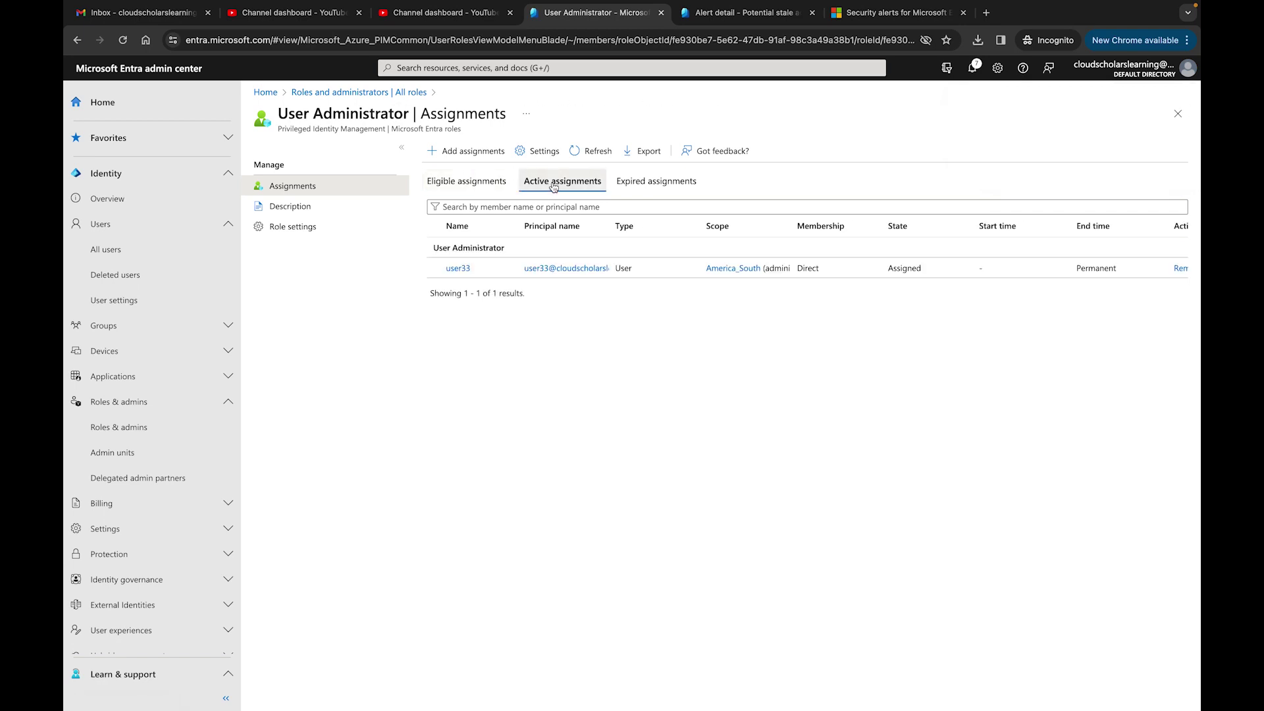
left_click(379, 94)
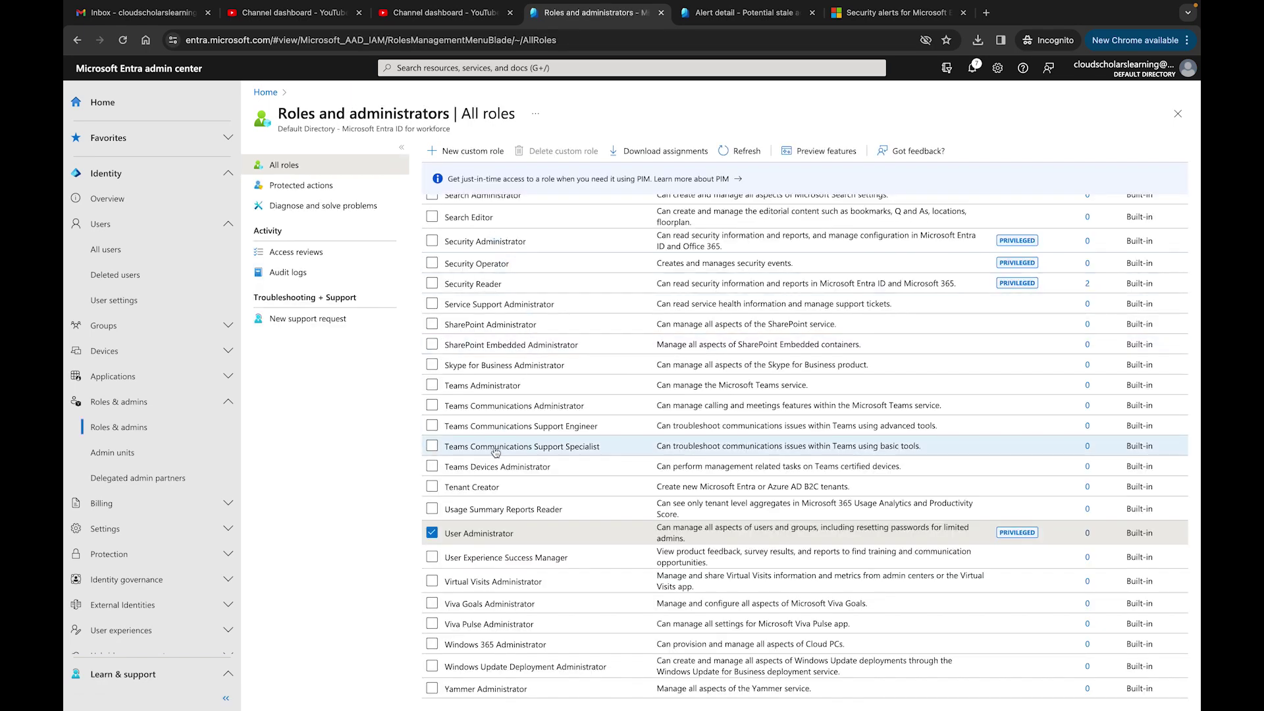
left_click(432, 532)
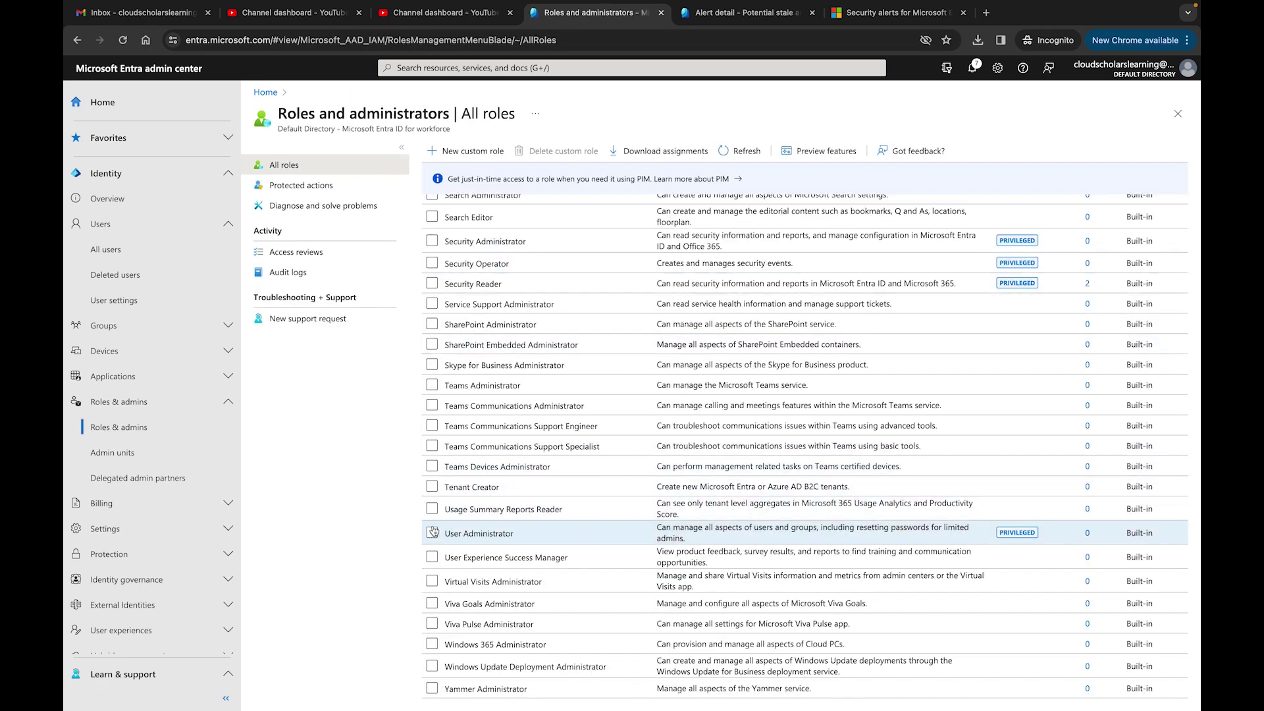
Rescan the PIM alerts and reopen Potential stale accounts, now listing three privileged accounts.
left_click(727, 18)
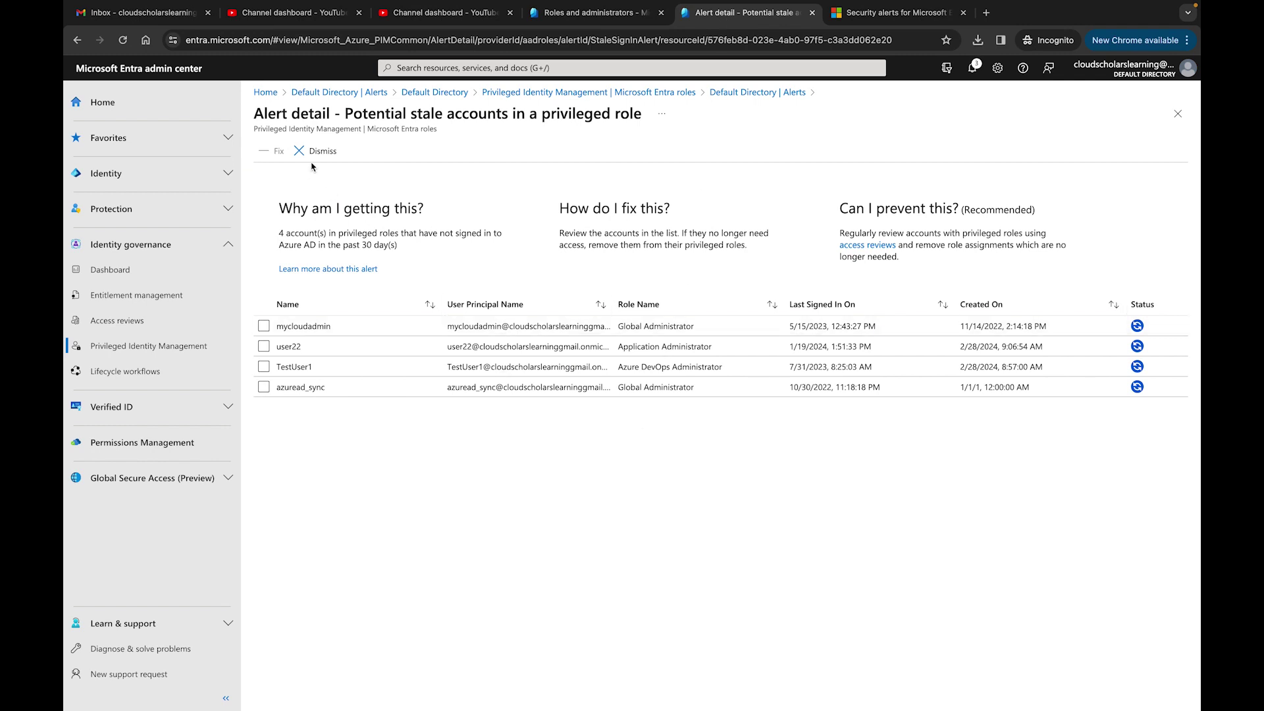
left_click(722, 97)
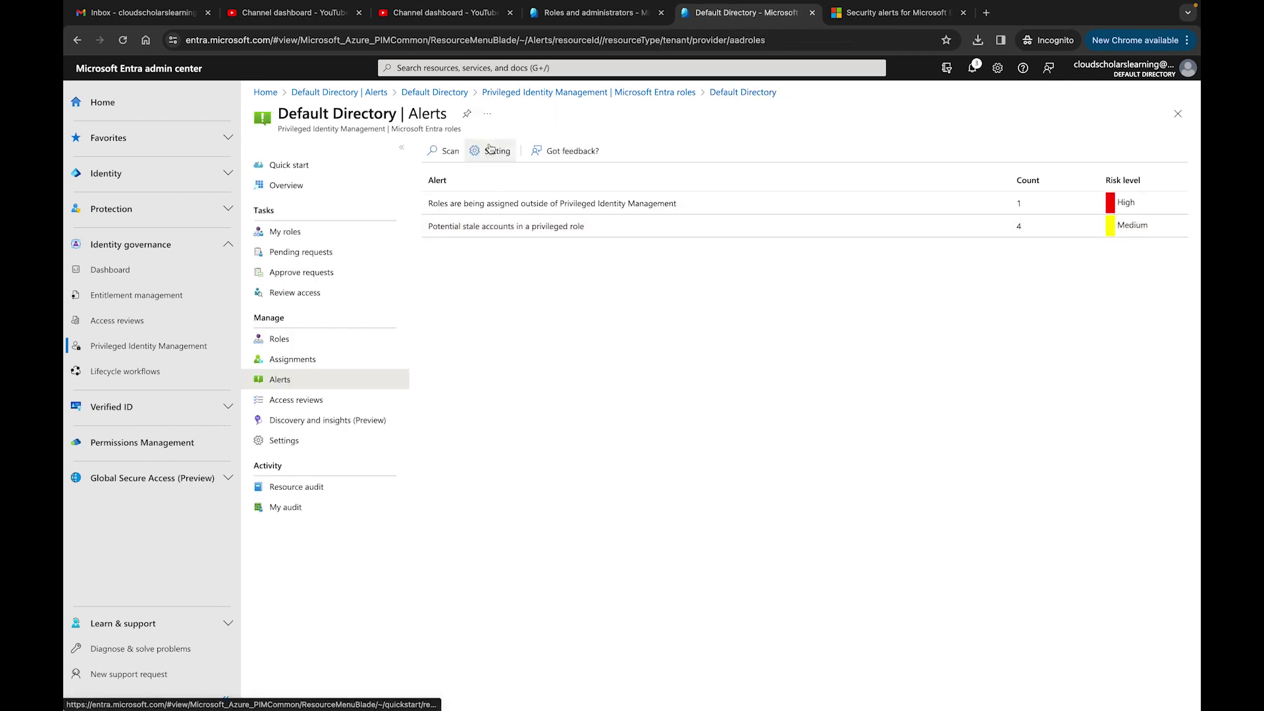
left_click(448, 154)
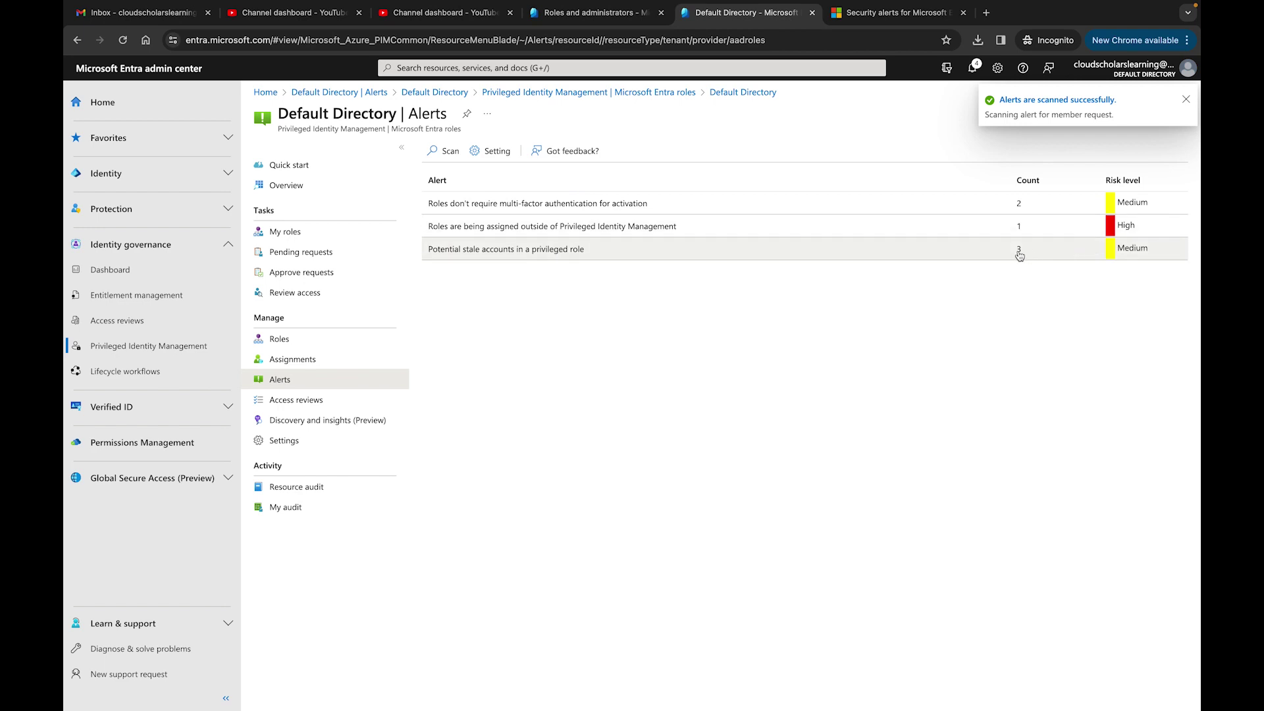
left_click(551, 255)
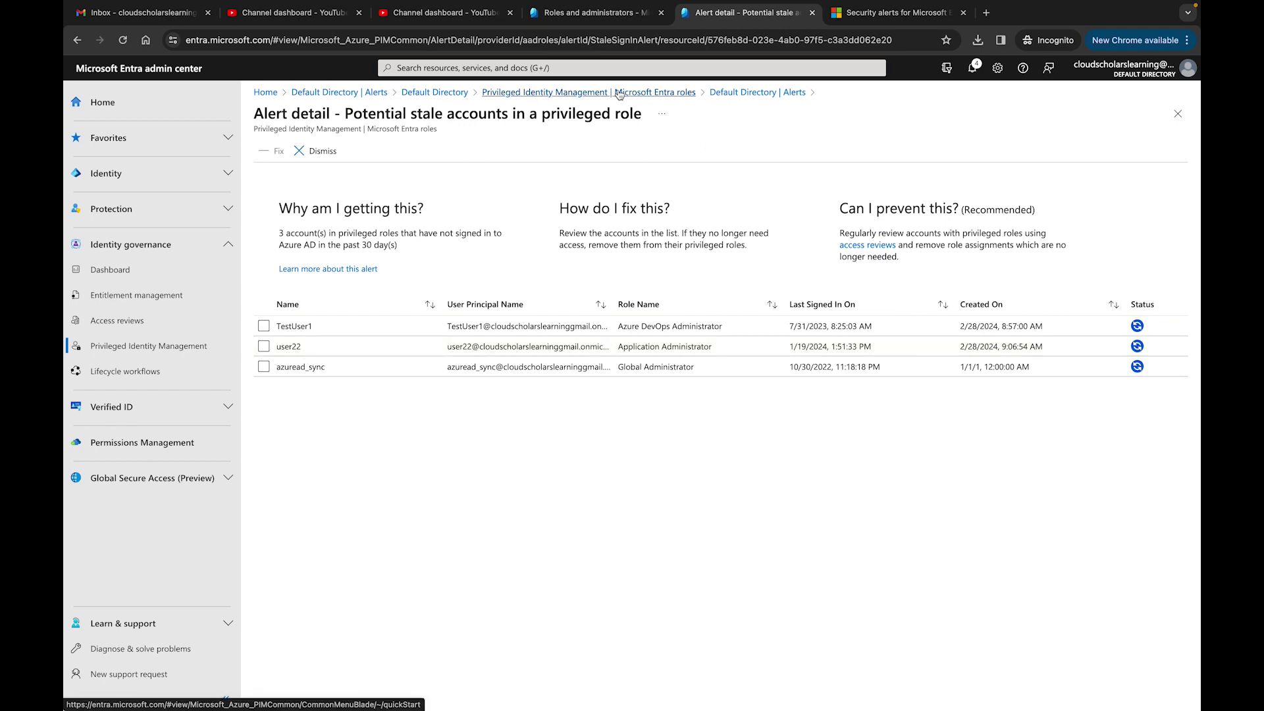
Open user22's profile from the All users list.
left_click(595, 14)
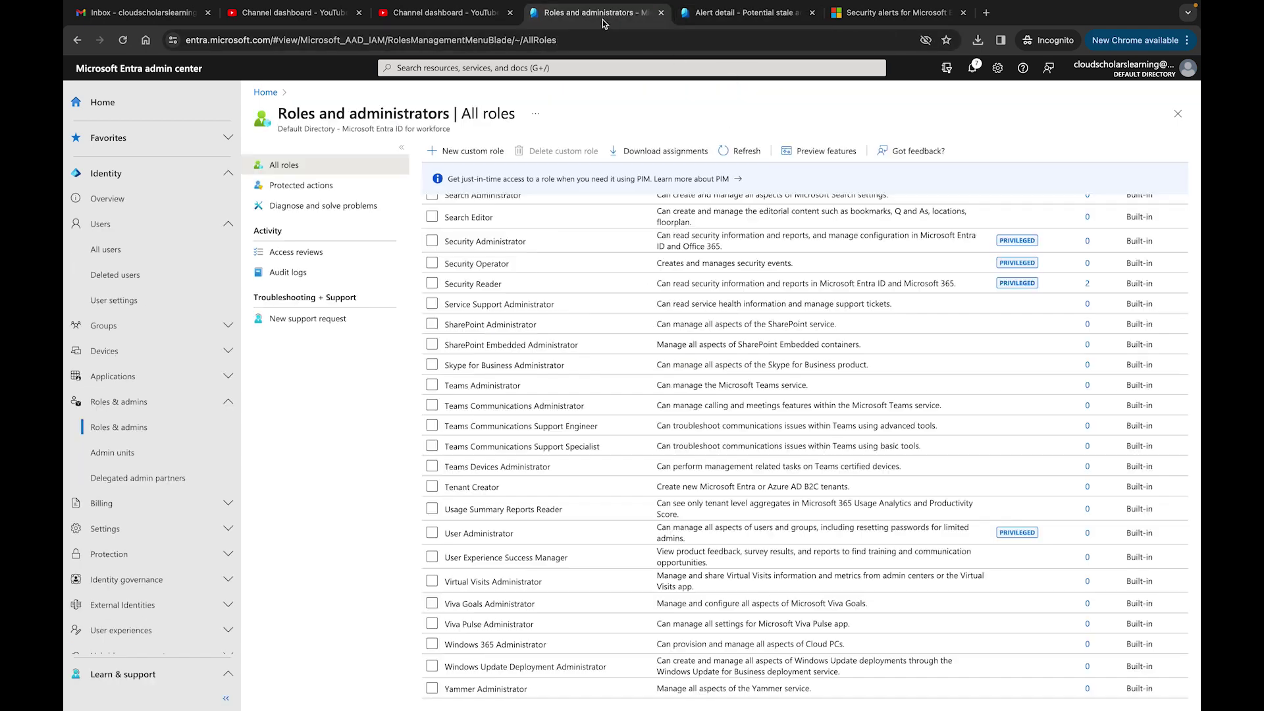
scroll(420, 123, "left", 5)
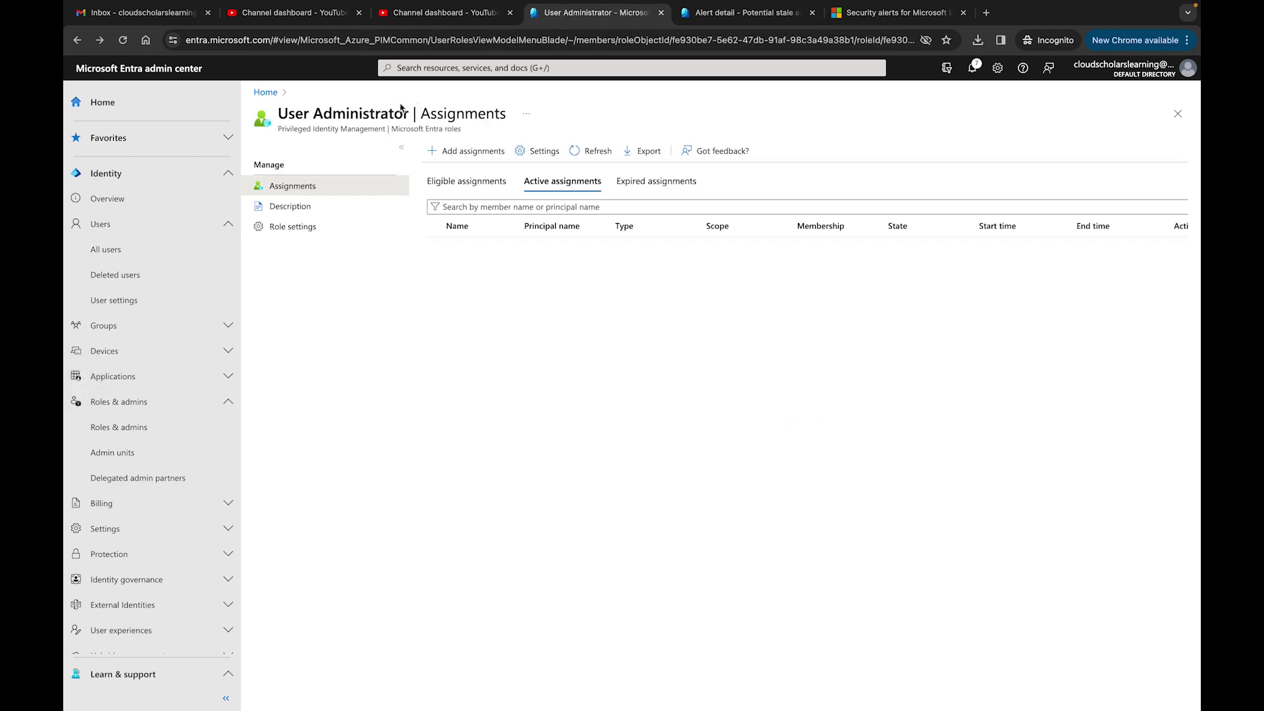
scroll(464, 223, "left", 5)
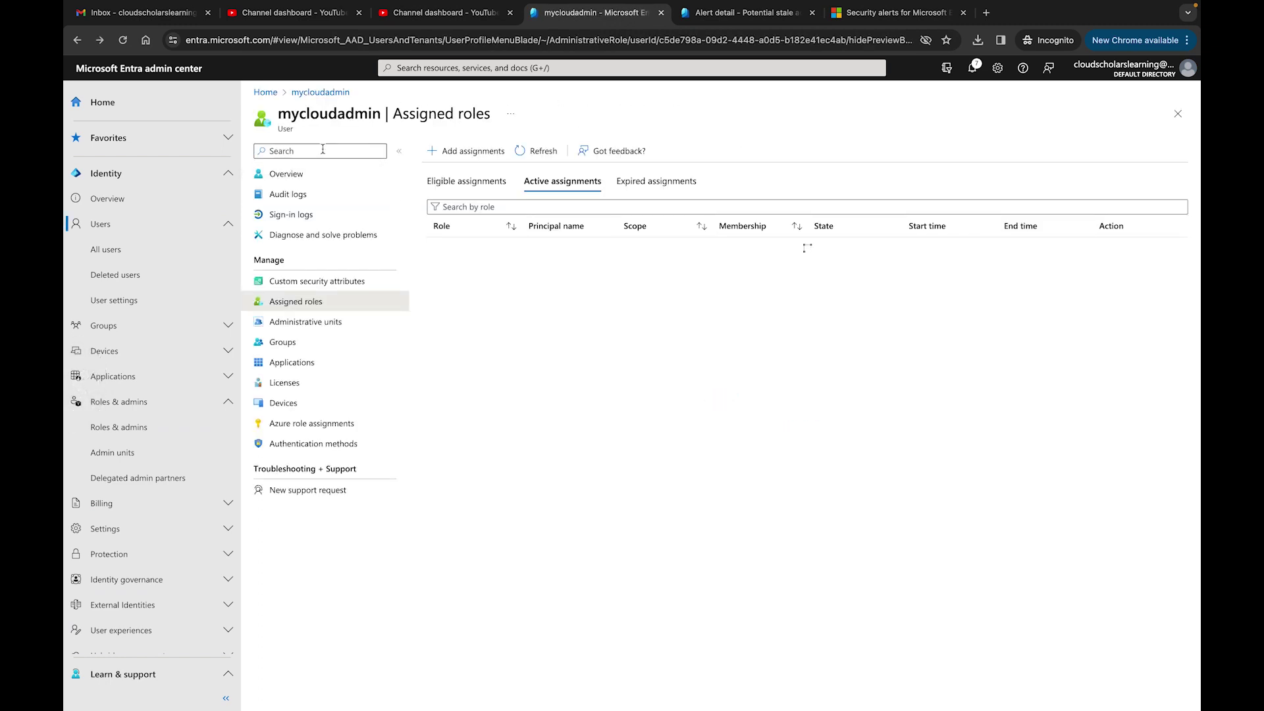
left_click(265, 93)
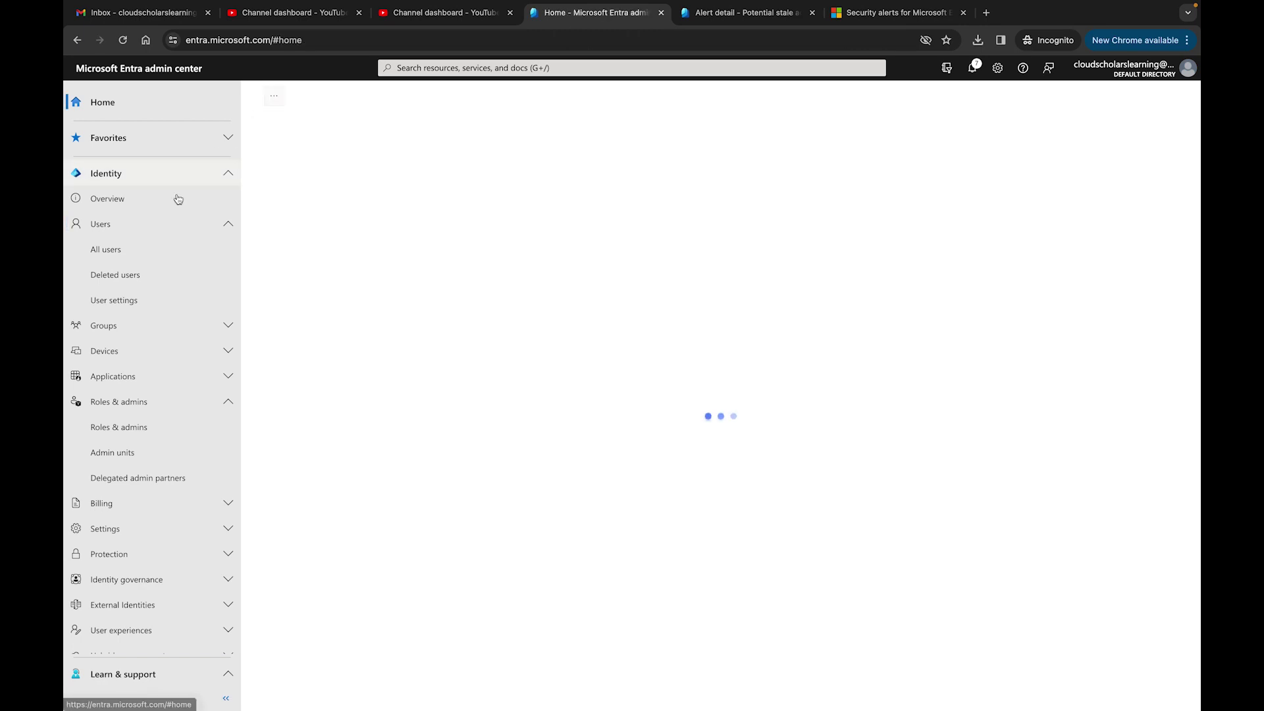
left_click(123, 249)
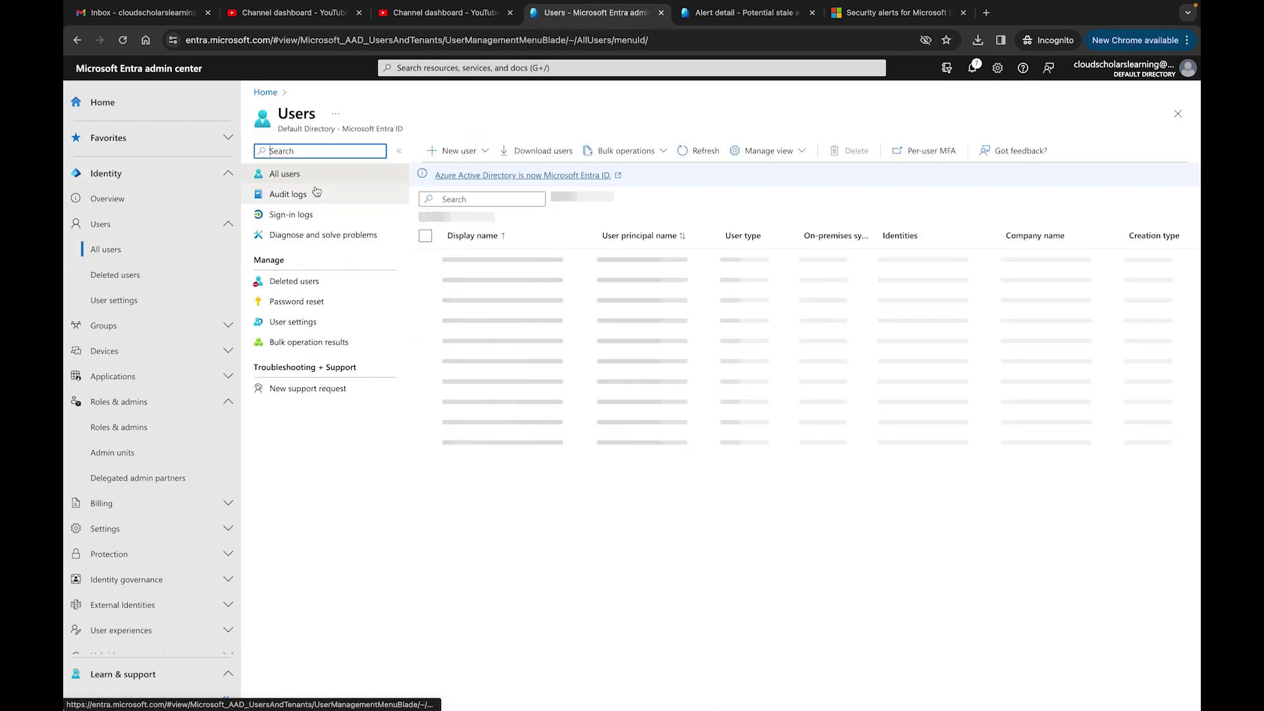
scroll(487, 553, "down", 1)
left_click(481, 661)
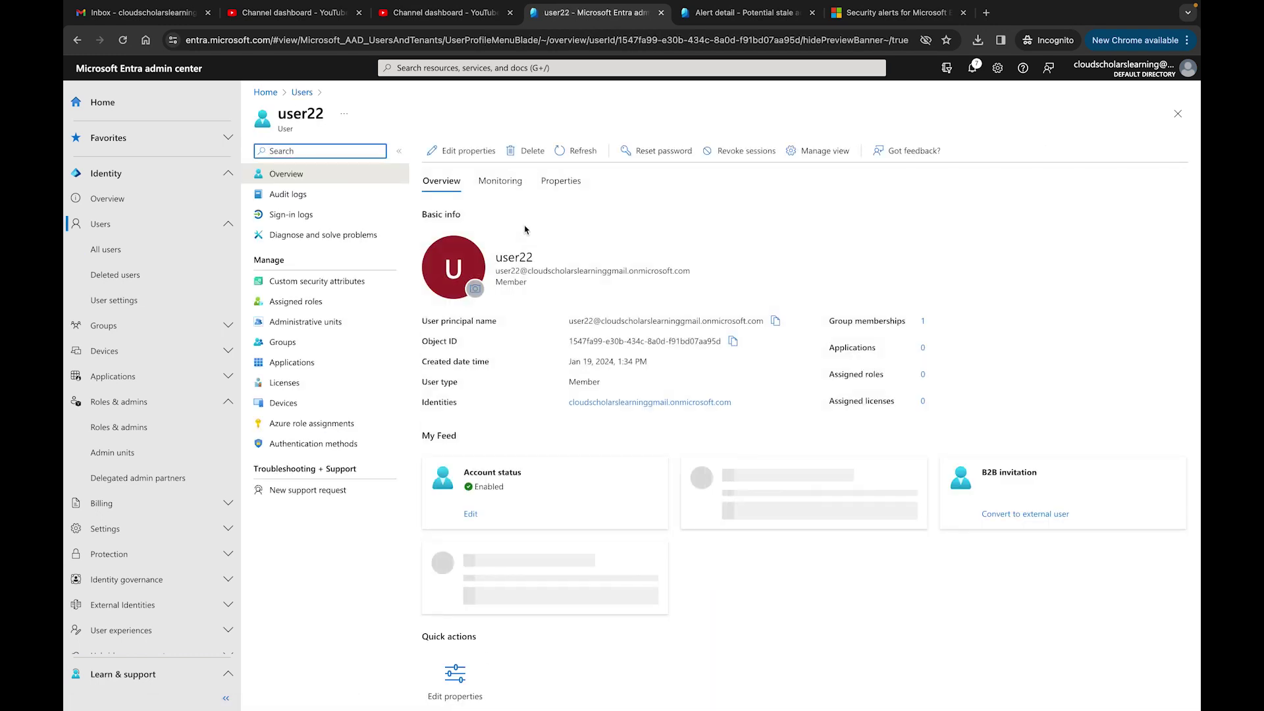
Remove user22's eligible Application Administrator assignment and return to All users.
left_click(297, 303)
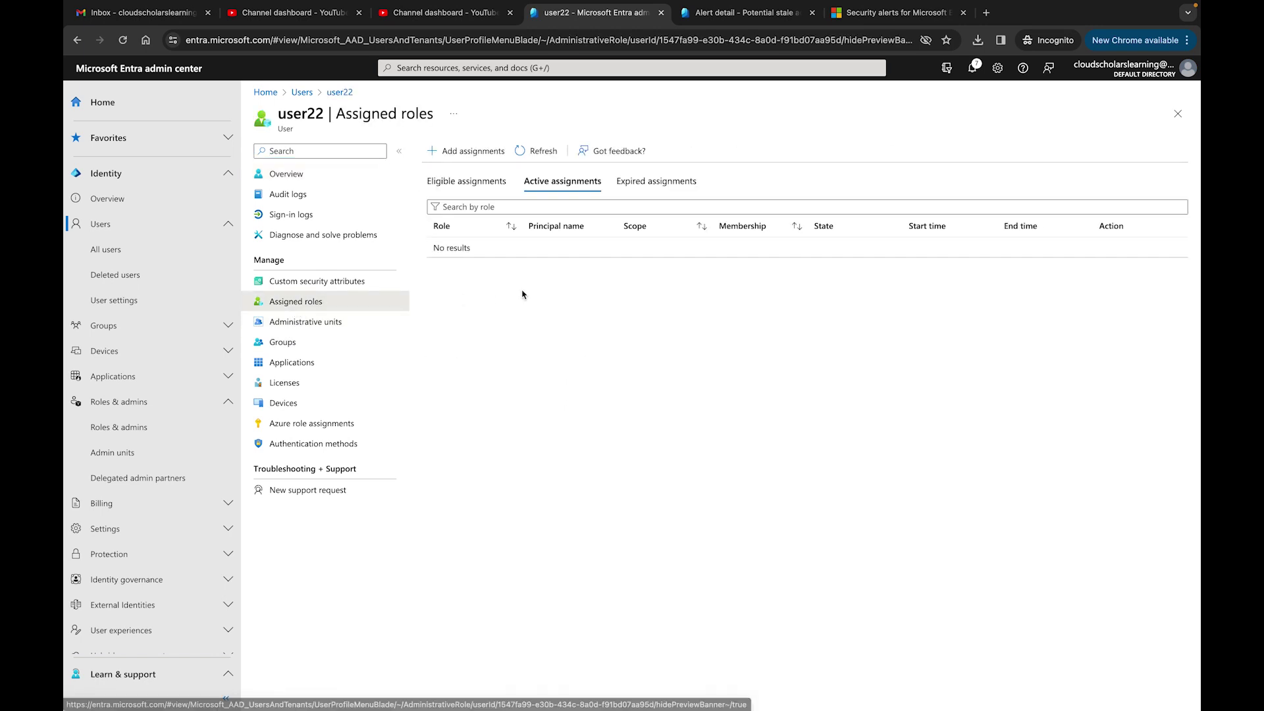
left_click(488, 190)
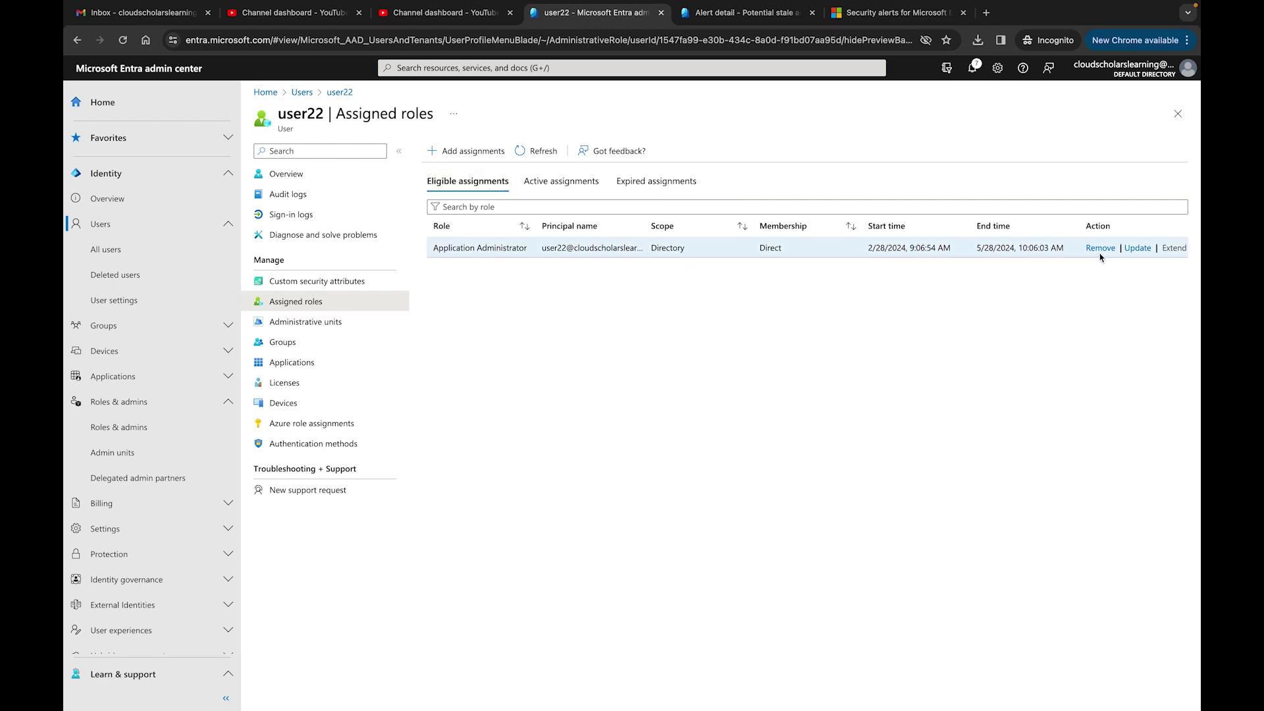
left_click(1100, 256)
left_click(451, 228)
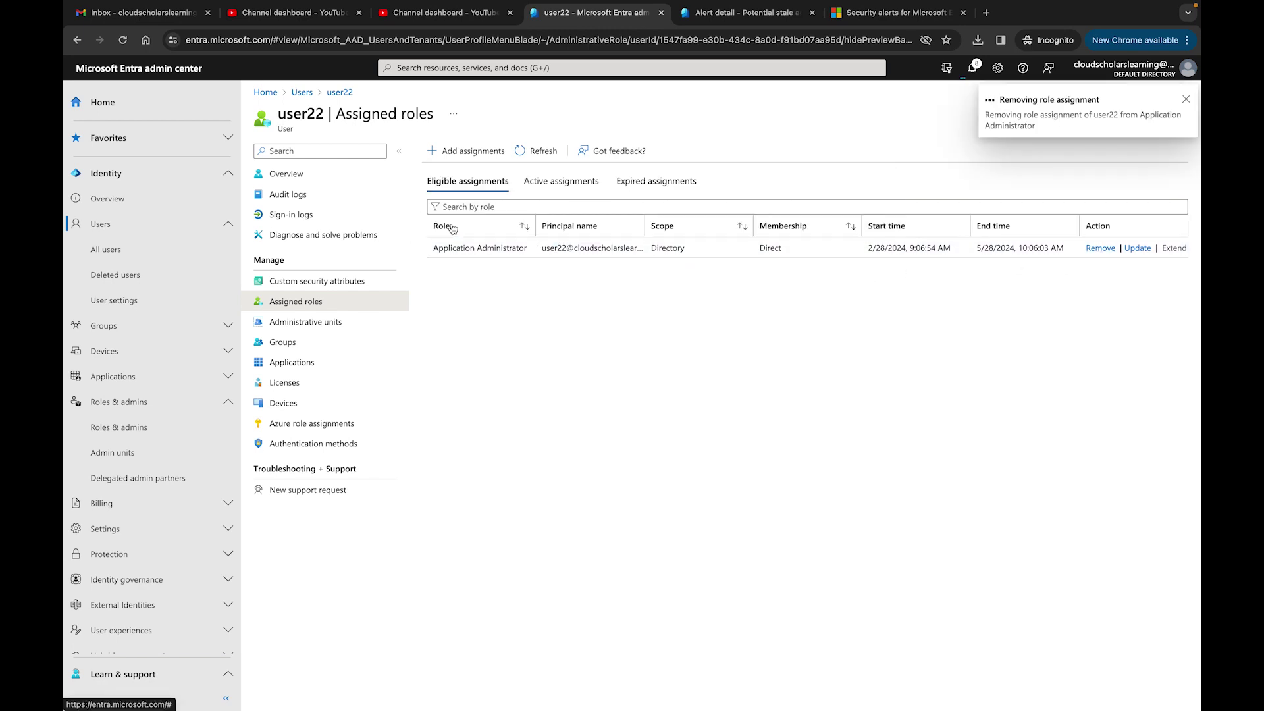
left_click(302, 92)
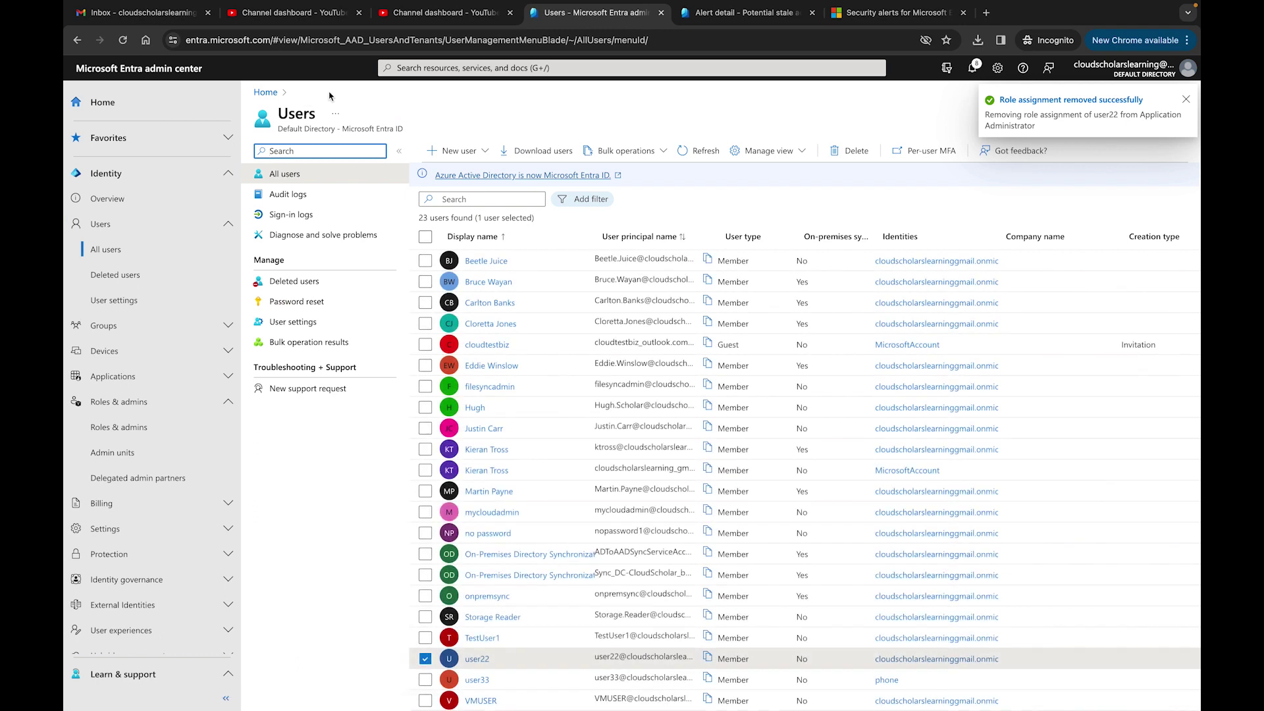
Remove TestUser1's active Azure DevOps Administrator assignment, checking the stale-accounts alert afterwards.
left_click(724, 14)
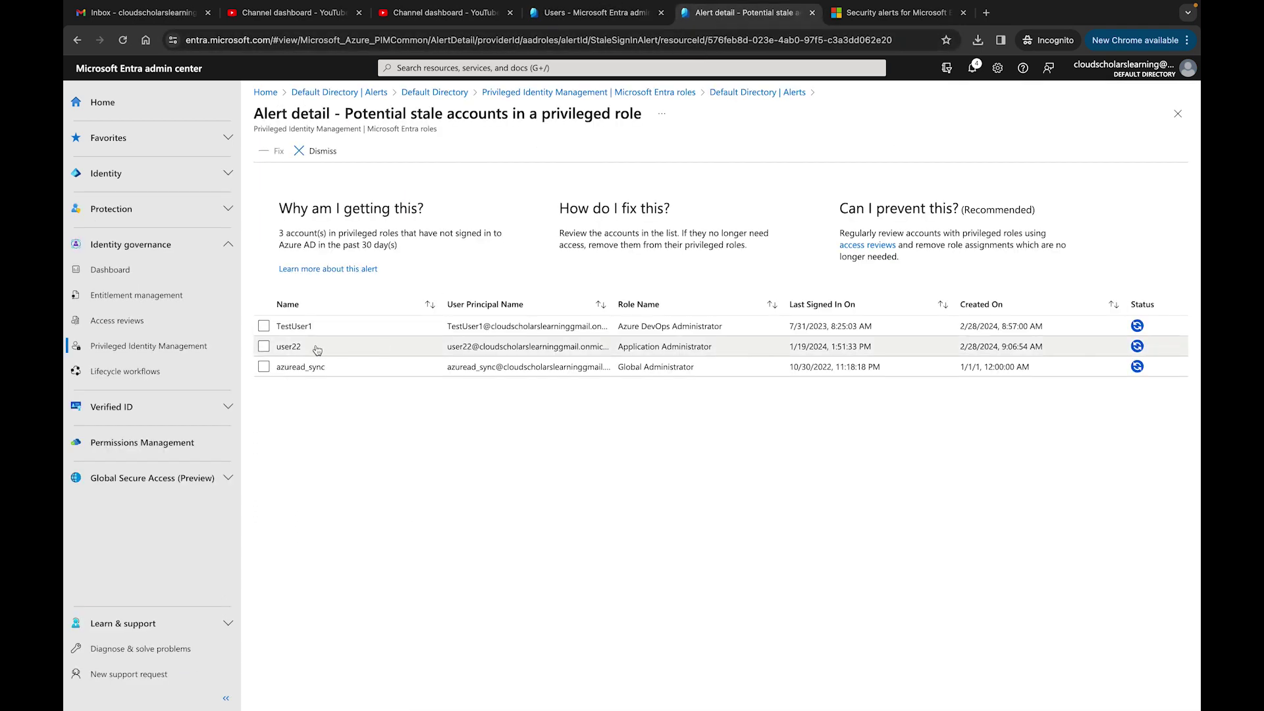
left_click(592, 13)
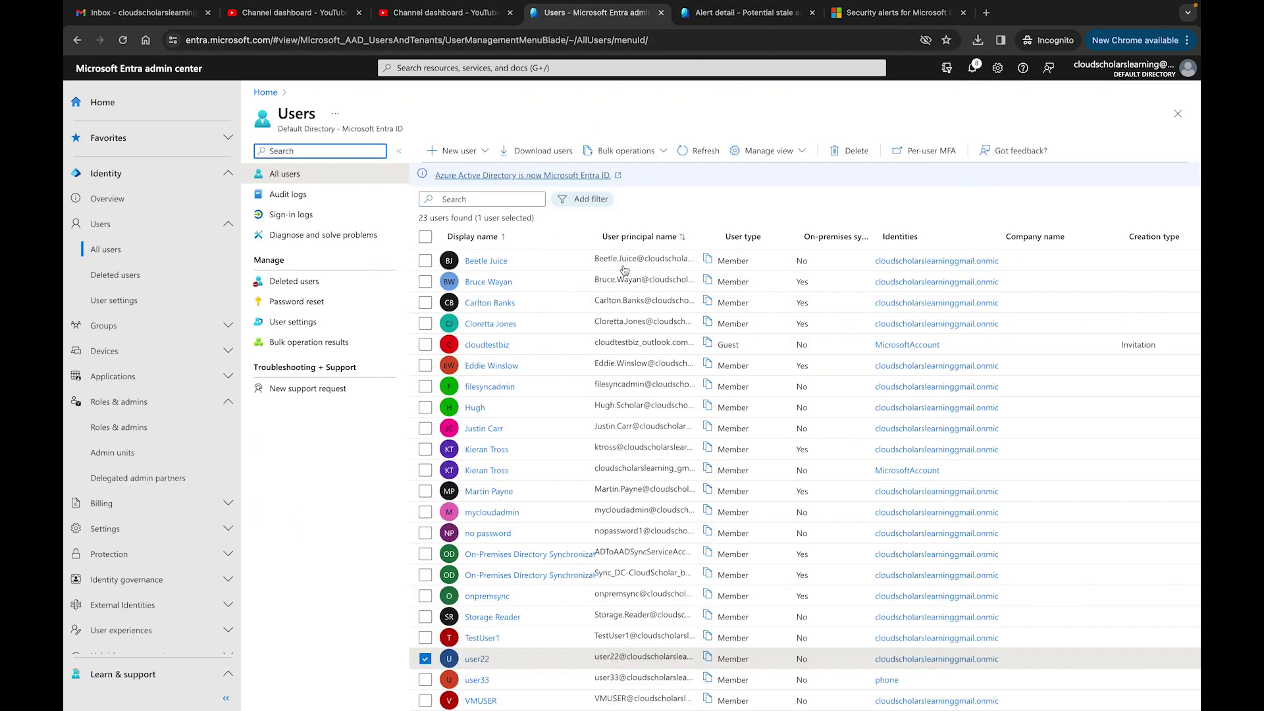
left_click(482, 638)
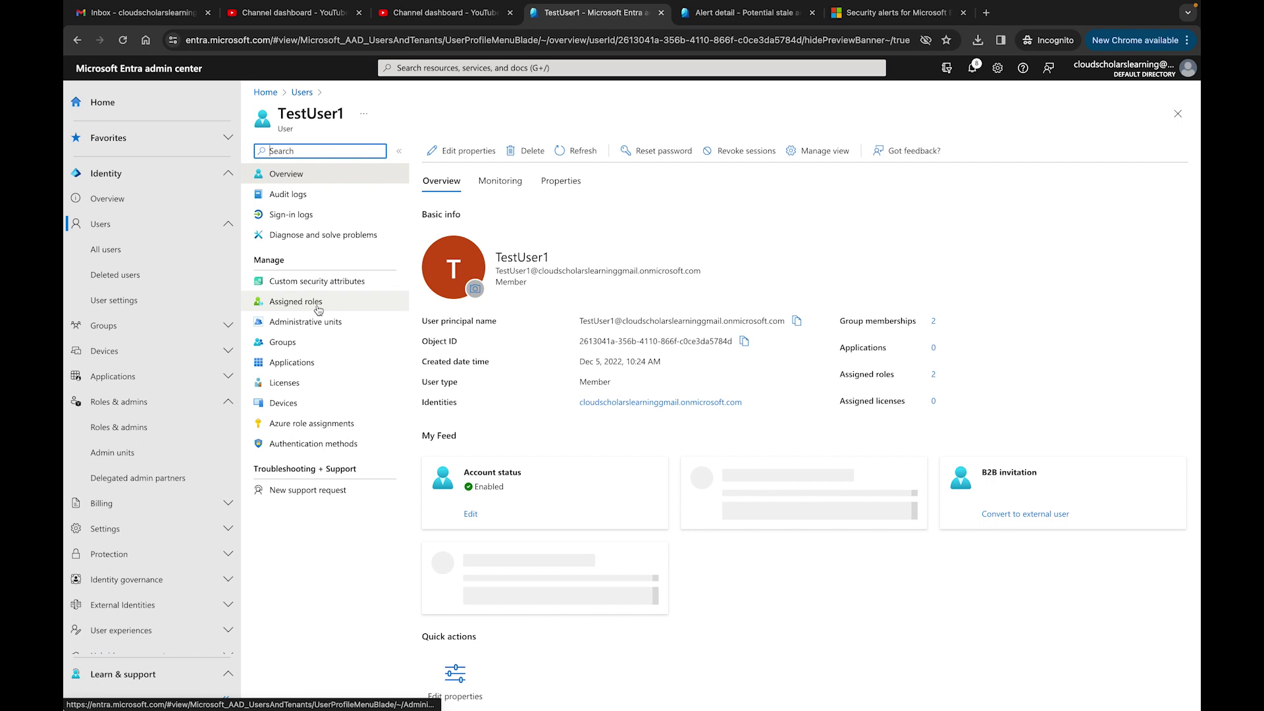
left_click(296, 302)
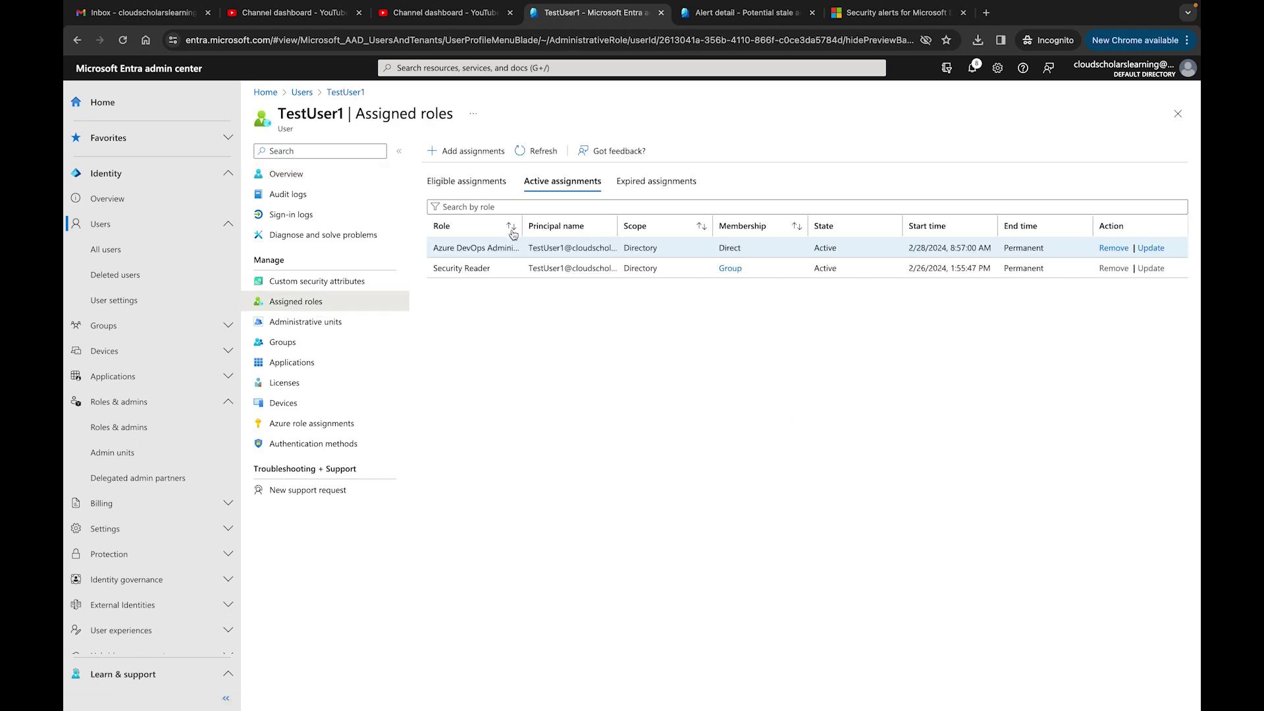
left_click(1114, 249)
left_click(451, 222)
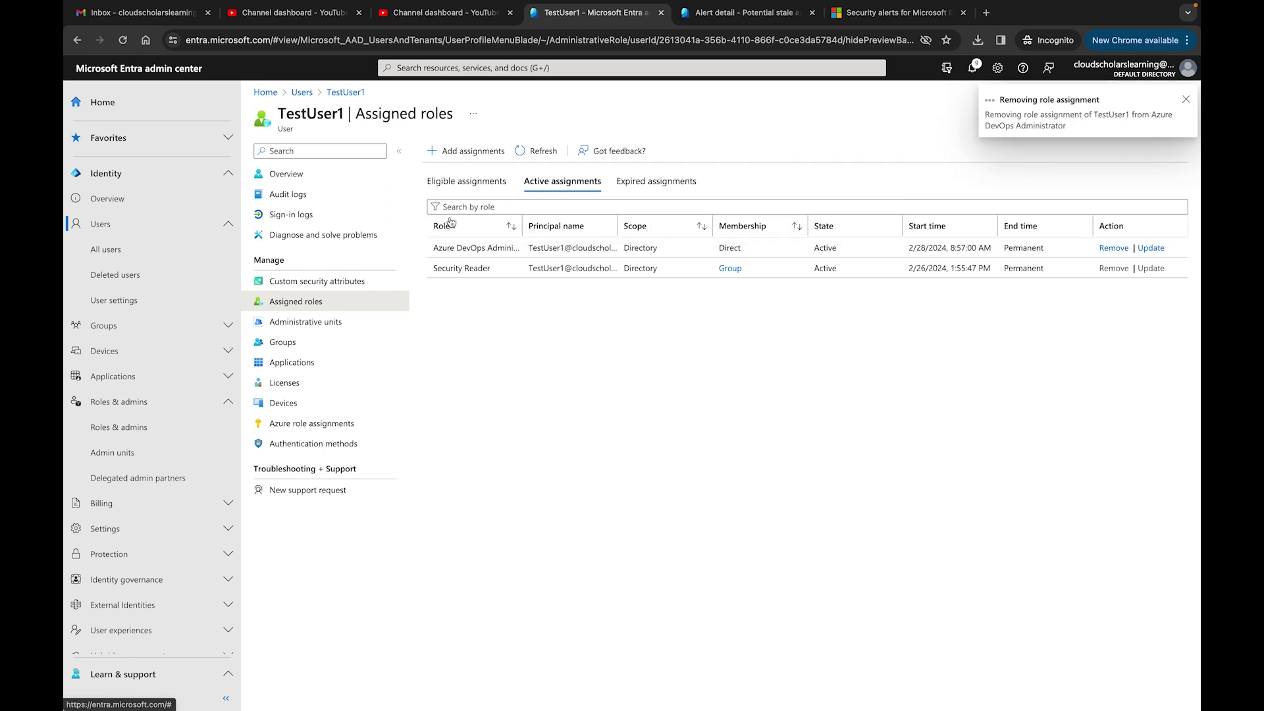
left_click(717, 22)
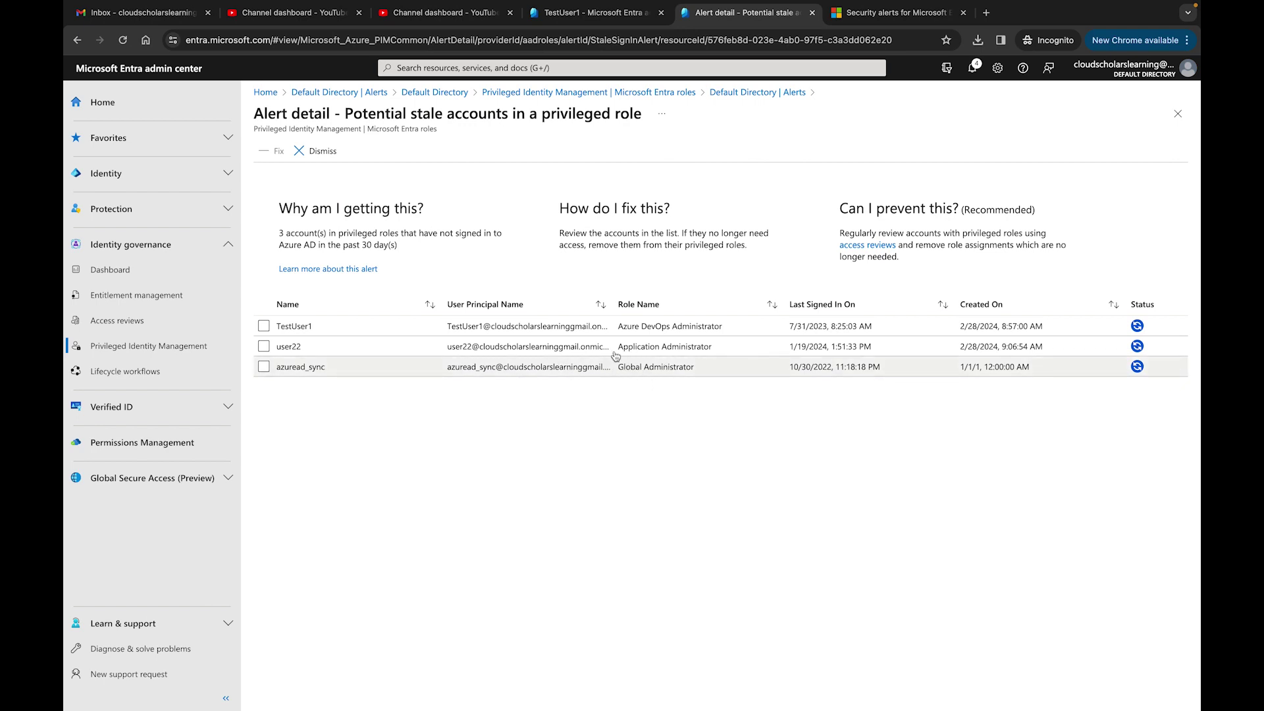
left_click(616, 26)
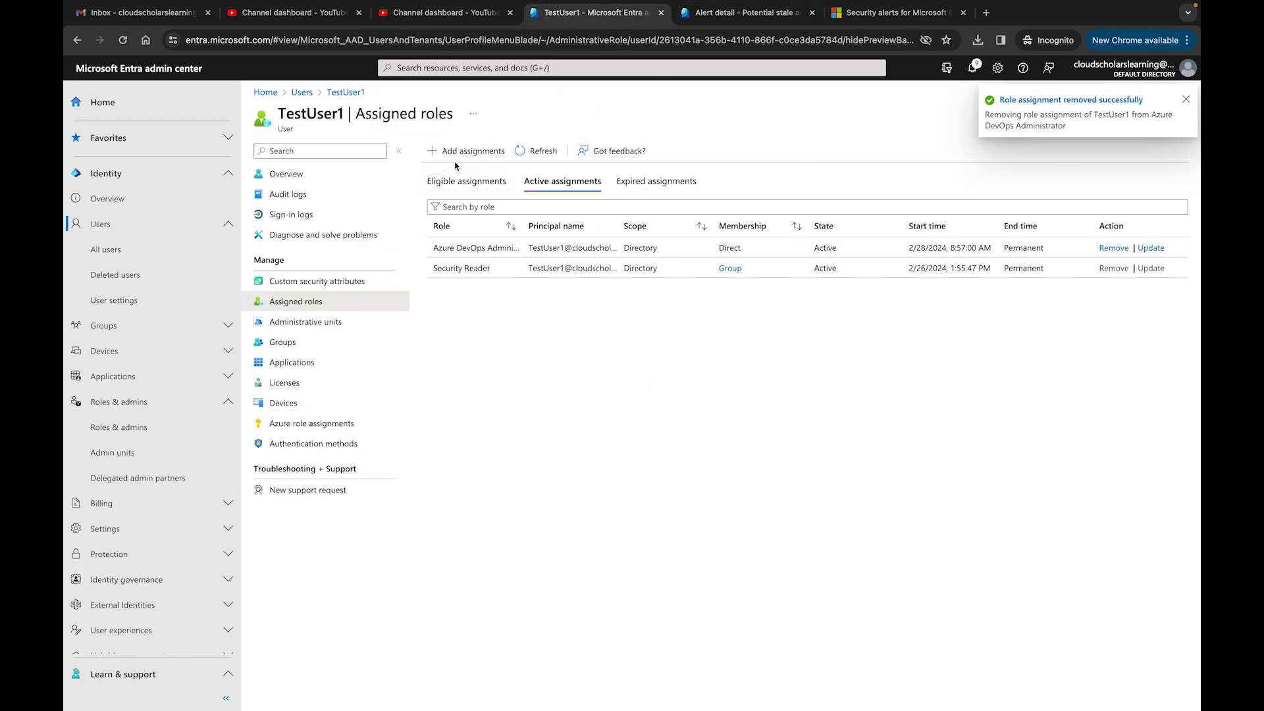
left_click(302, 92)
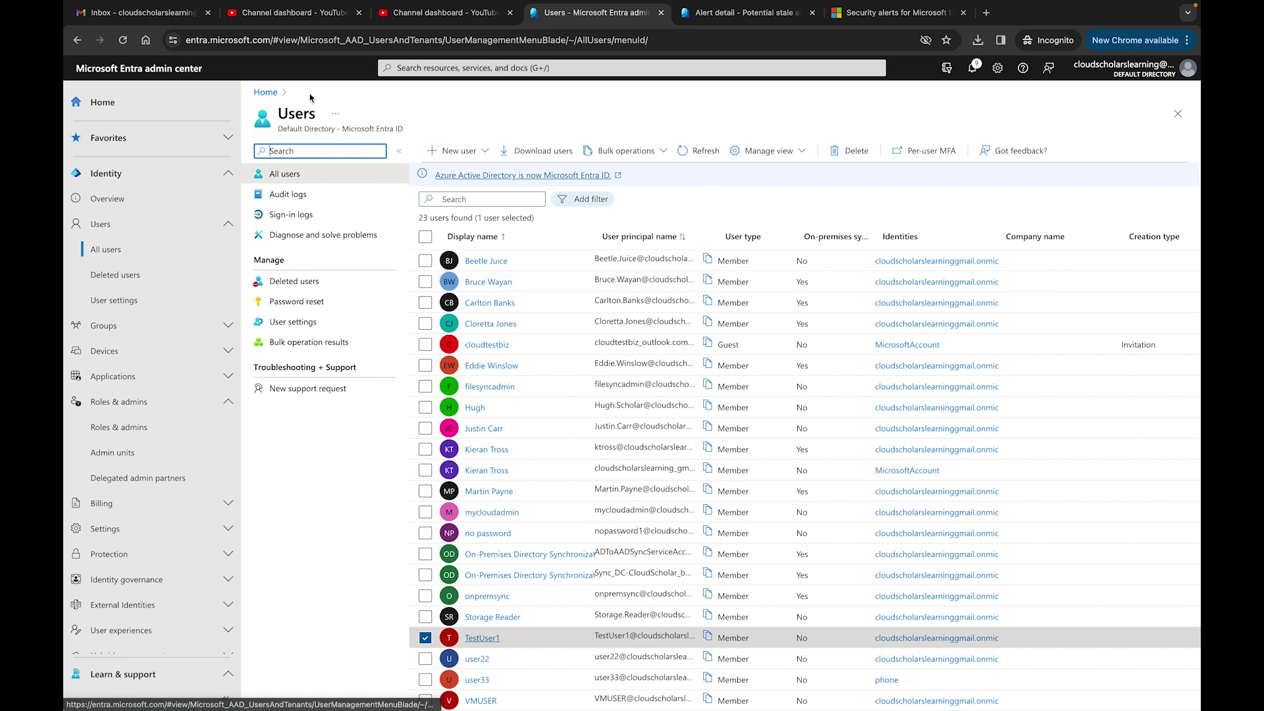
Remove azuread_sync's permanent Global Administrator assignment and go back to the stale-accounts alert.
left_click(488, 262)
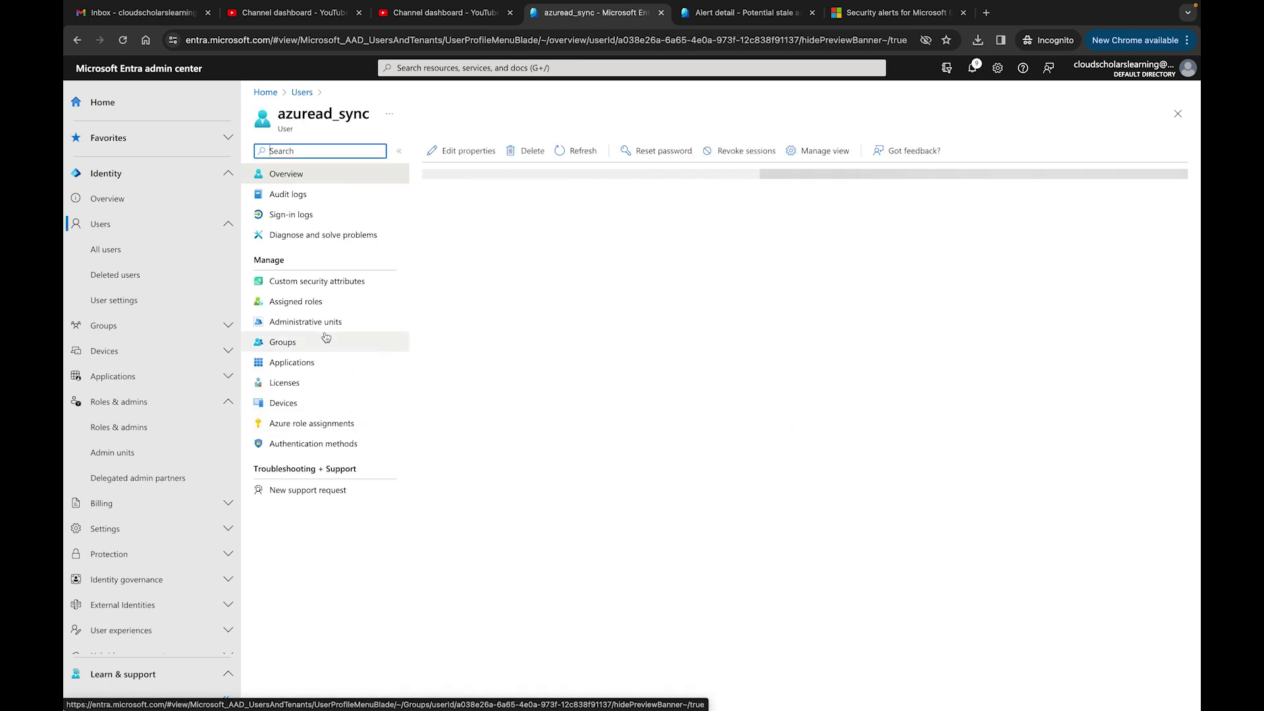
left_click(321, 304)
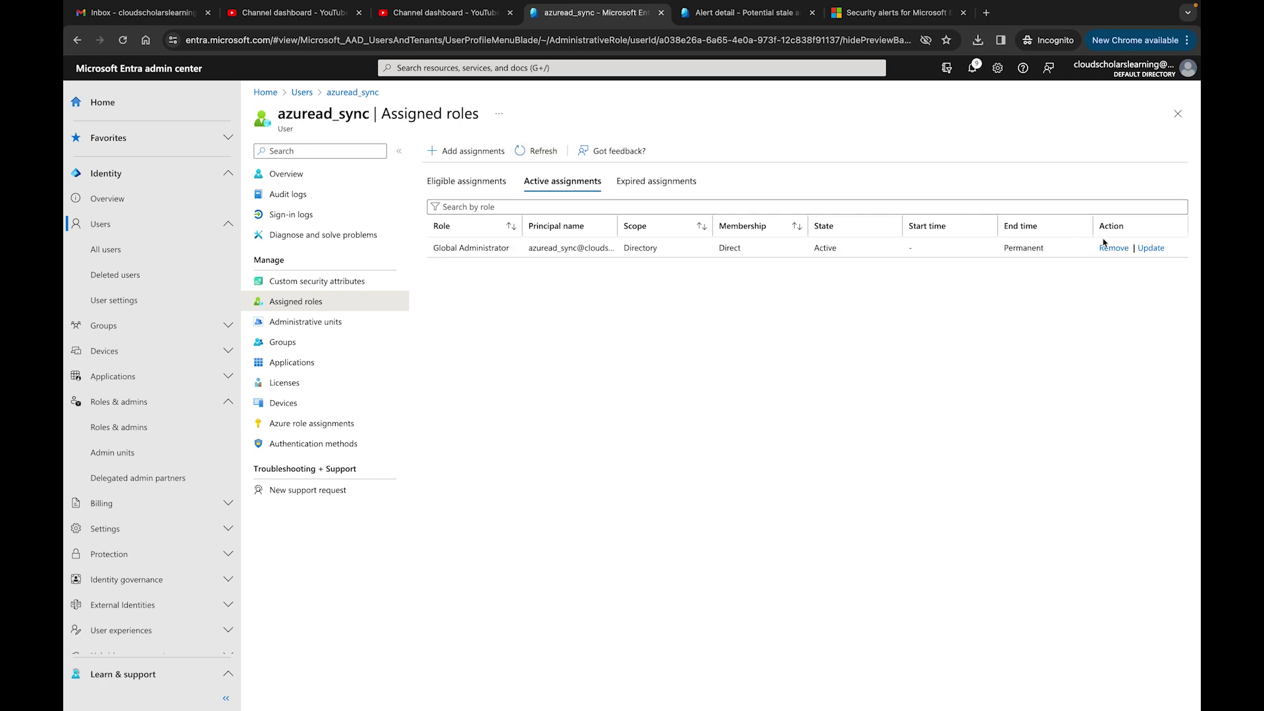
left_click(1112, 250)
left_click(449, 222)
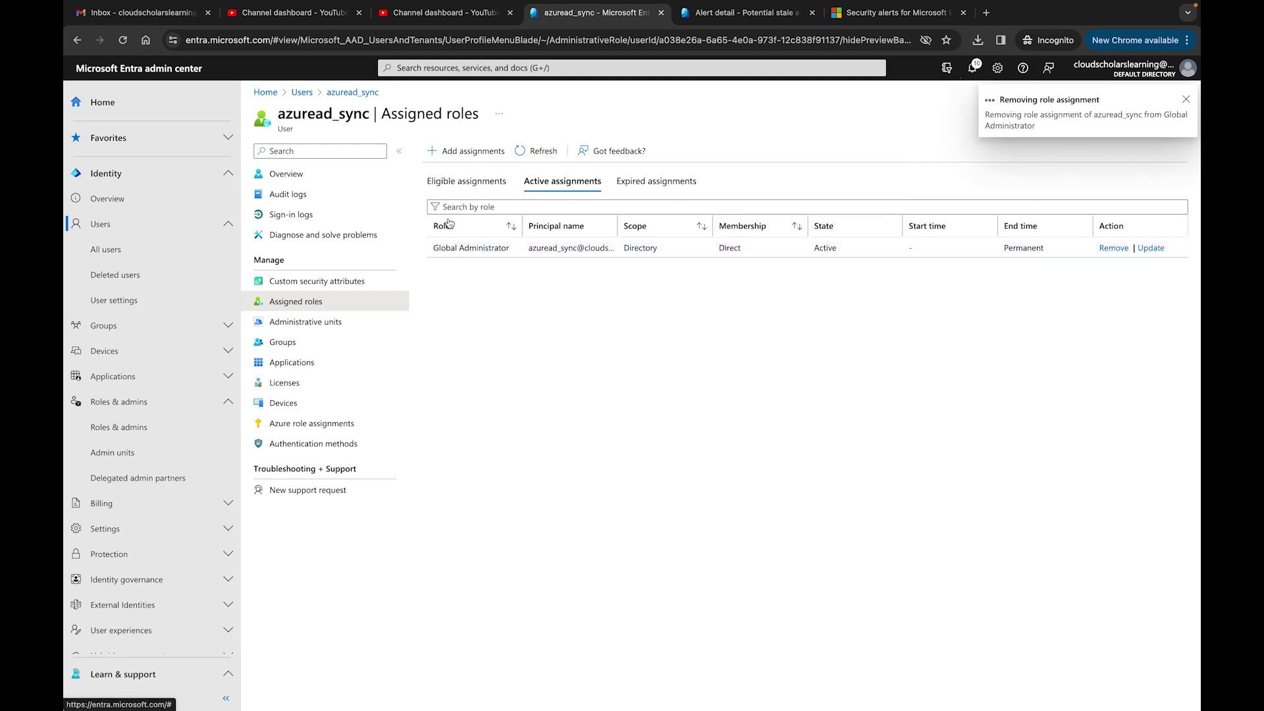
left_click(731, 13)
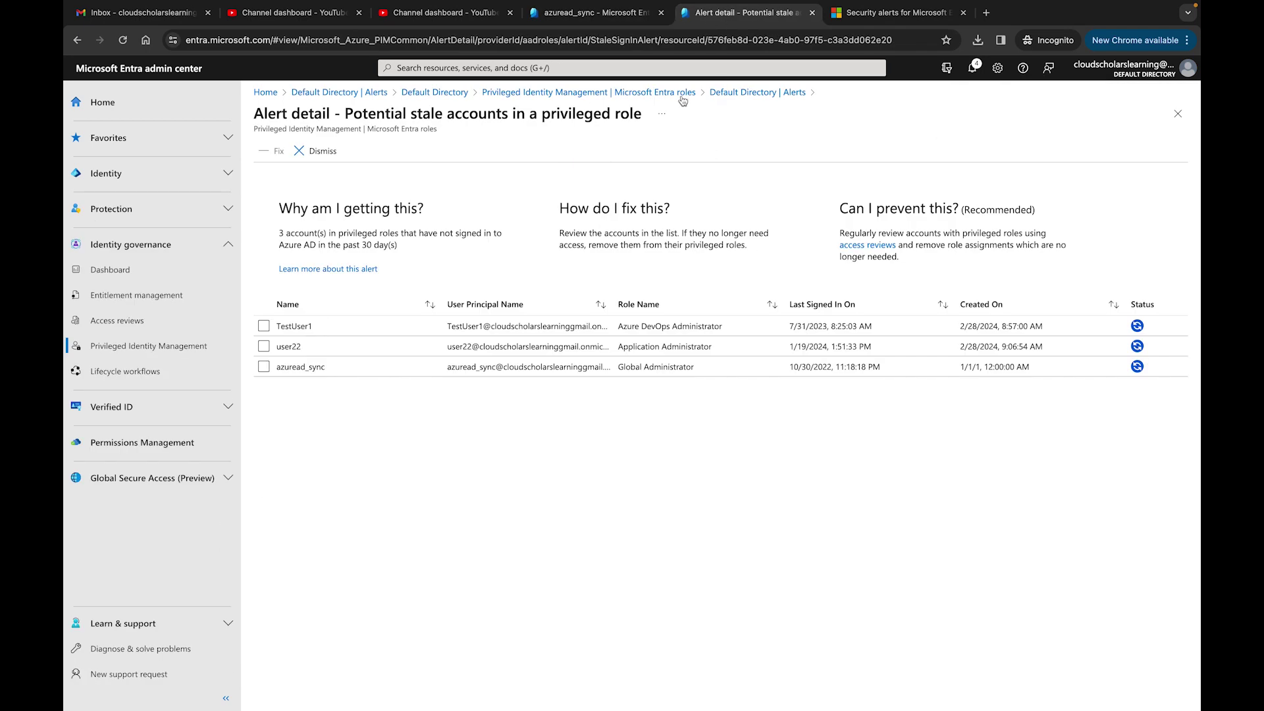
Rescan the PIM alerts list so its counts refresh to 1, 1 and 3.
left_click(757, 92)
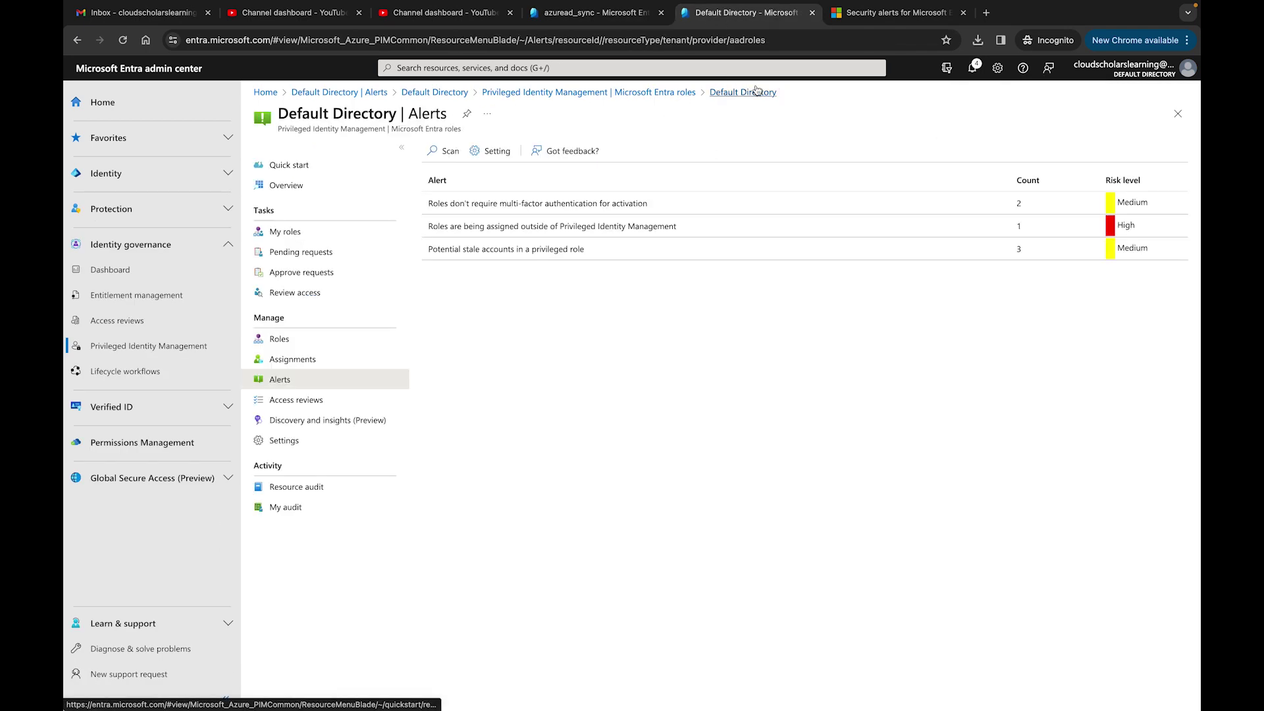
left_click(447, 152)
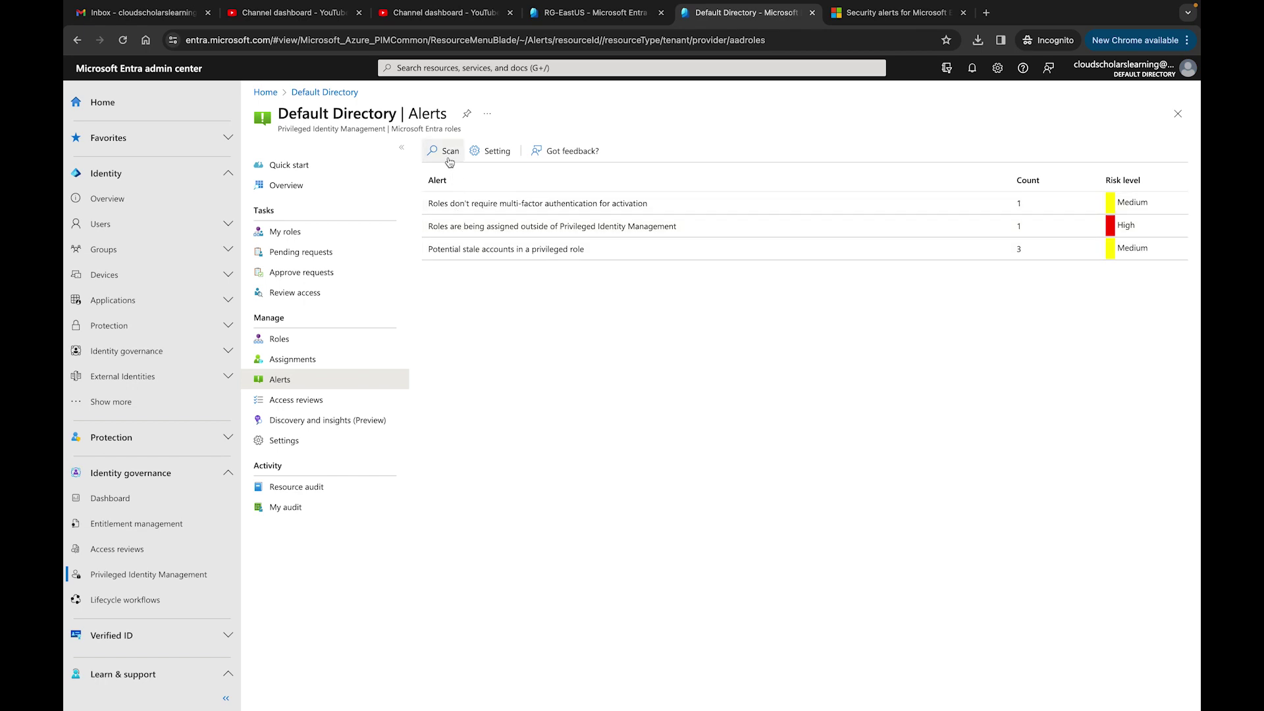
Fix the Potential stale accounts alert for TestUser1 and return to the alerts list.
left_click(509, 258)
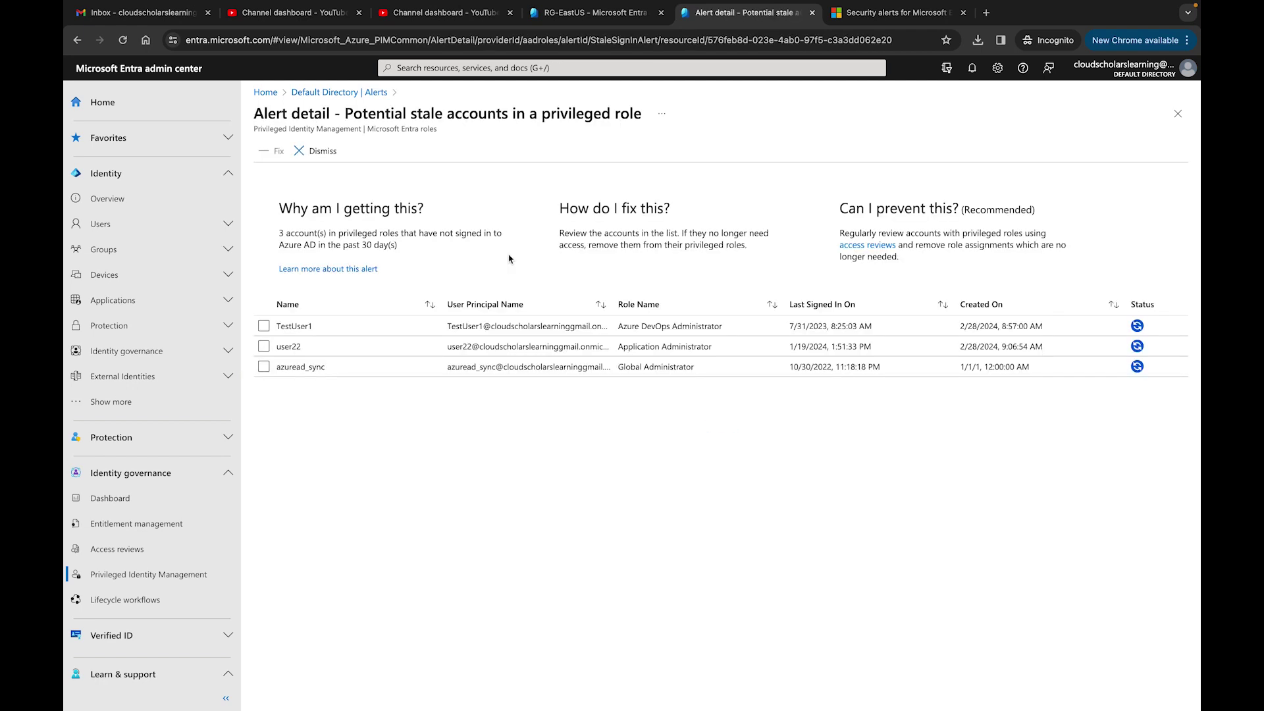
left_click(266, 327)
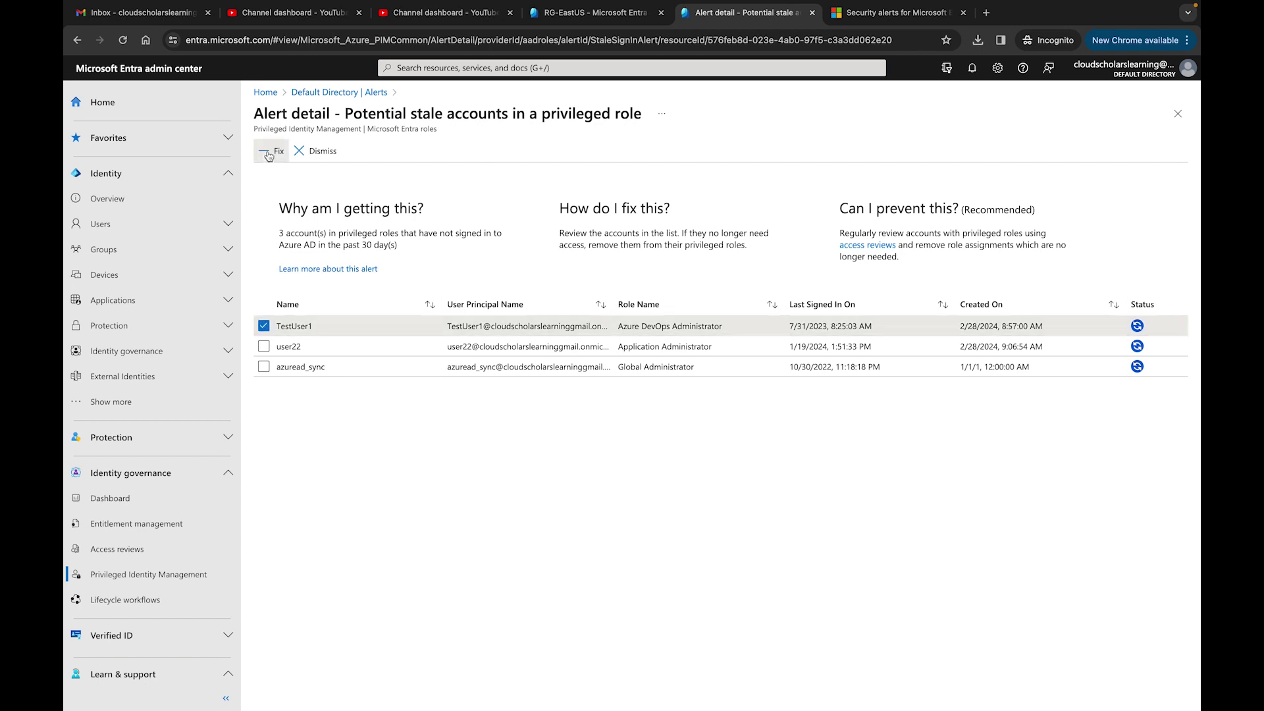
left_click(269, 155)
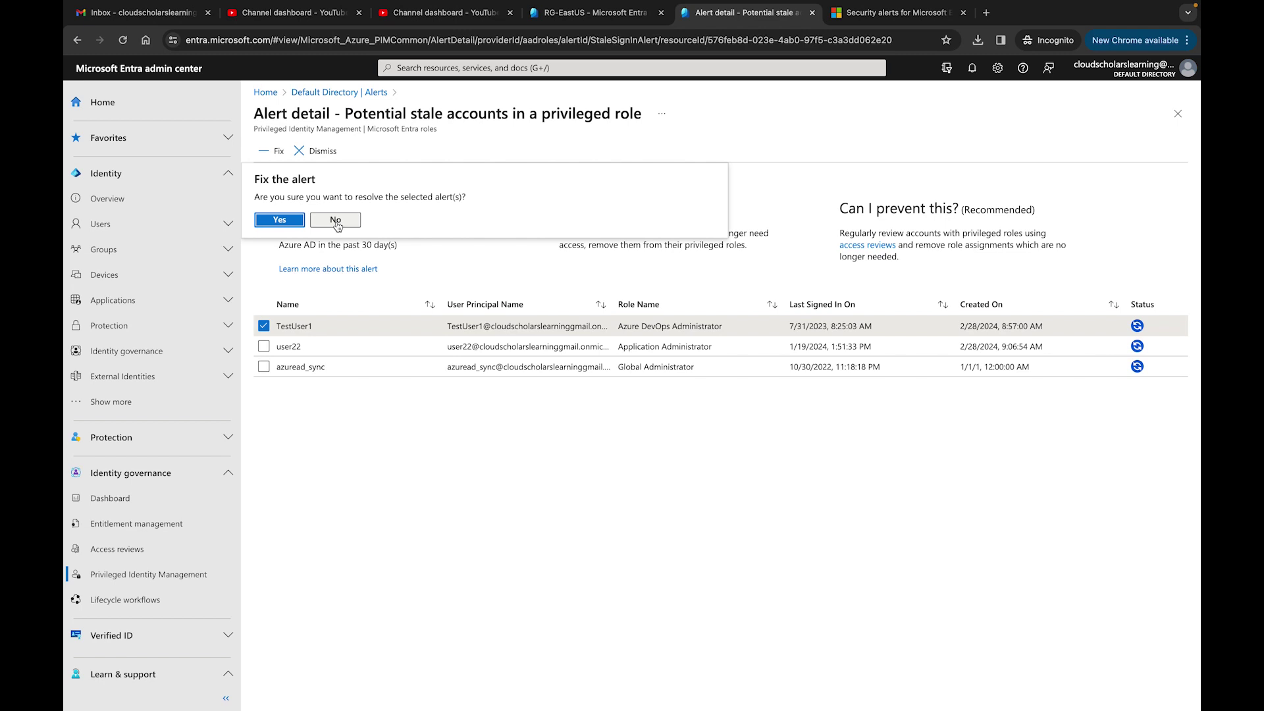
left_click(282, 221)
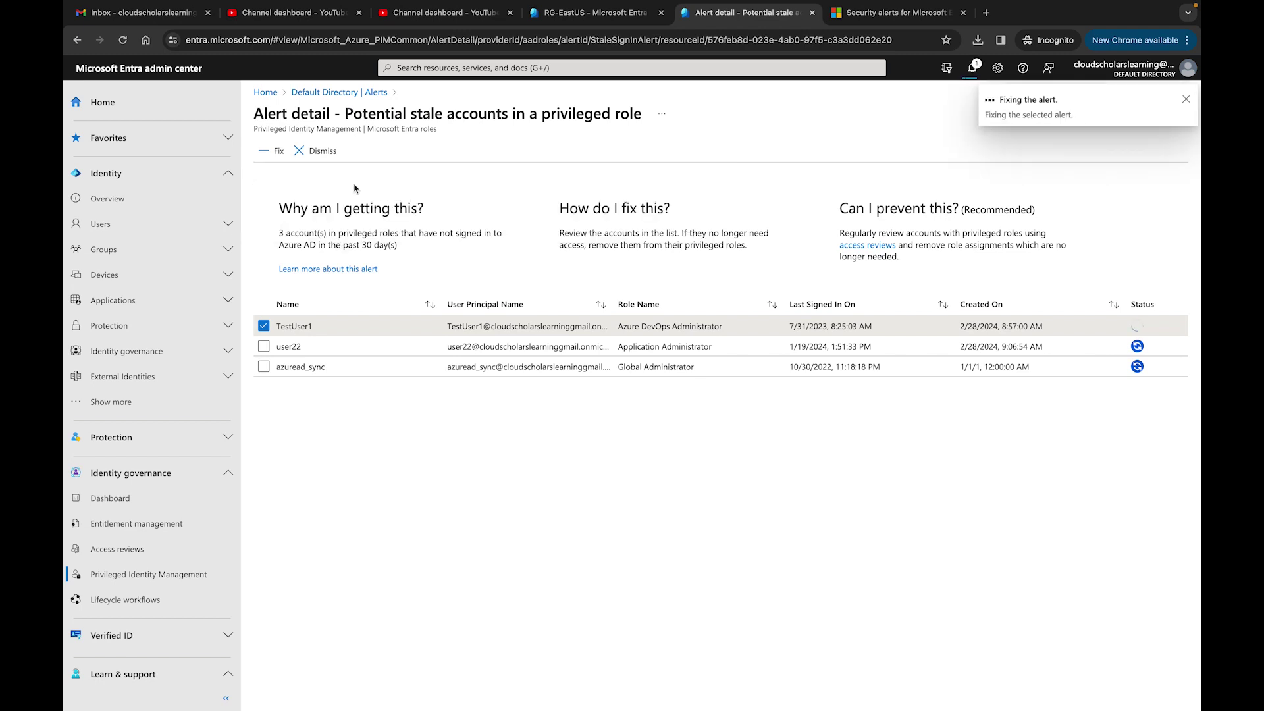
left_click(351, 98)
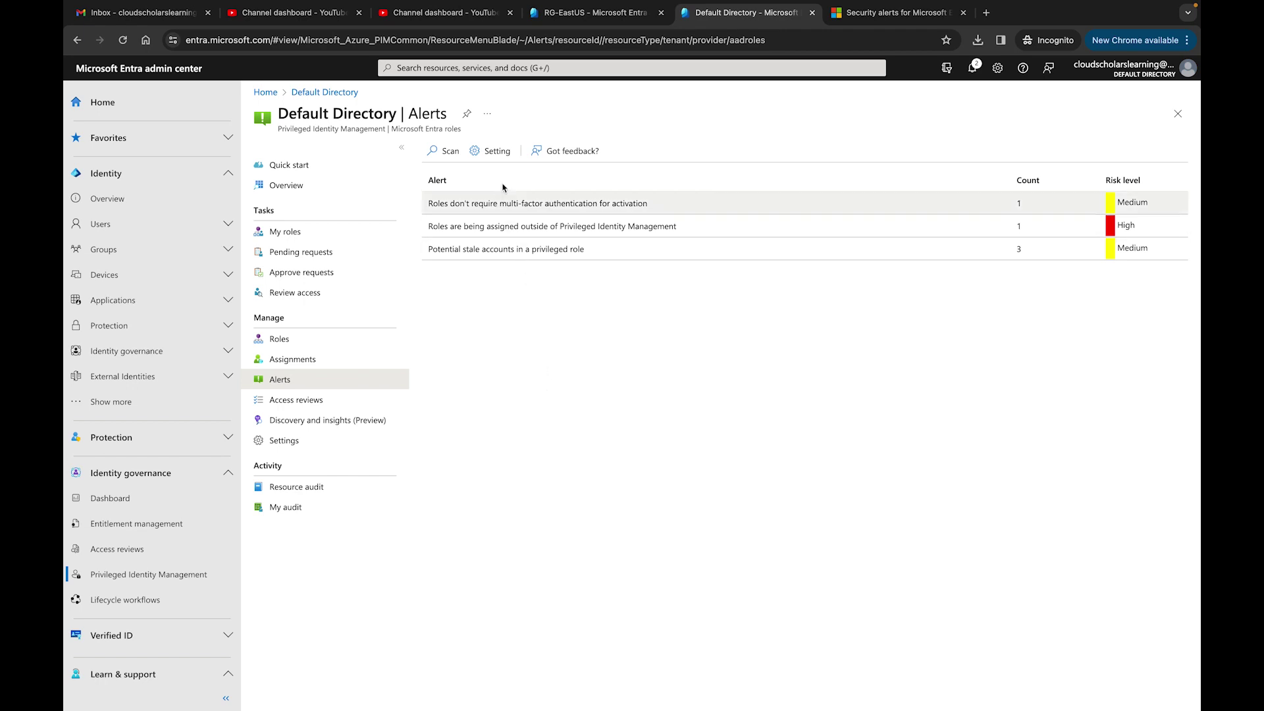
Review the P2, MFA-activation and inactive-eligible-admin alert settings, discarding a days-threshold change.
left_click(493, 155)
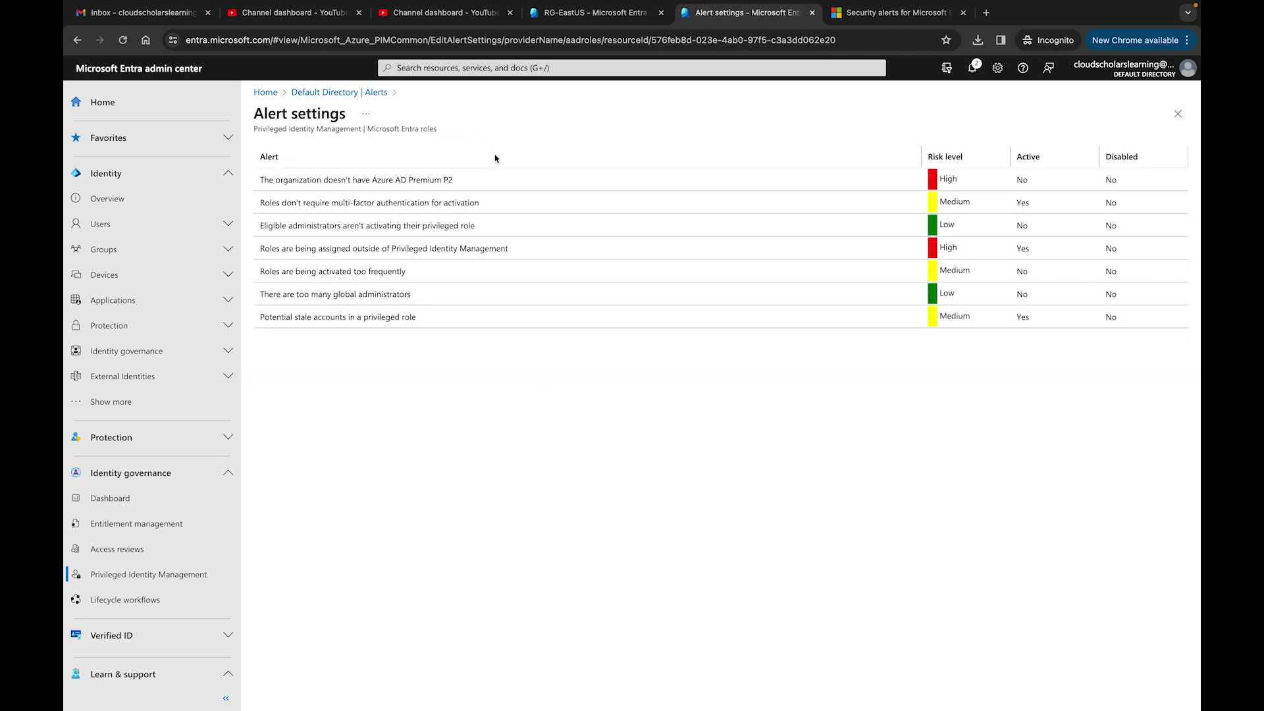
left_click(373, 187)
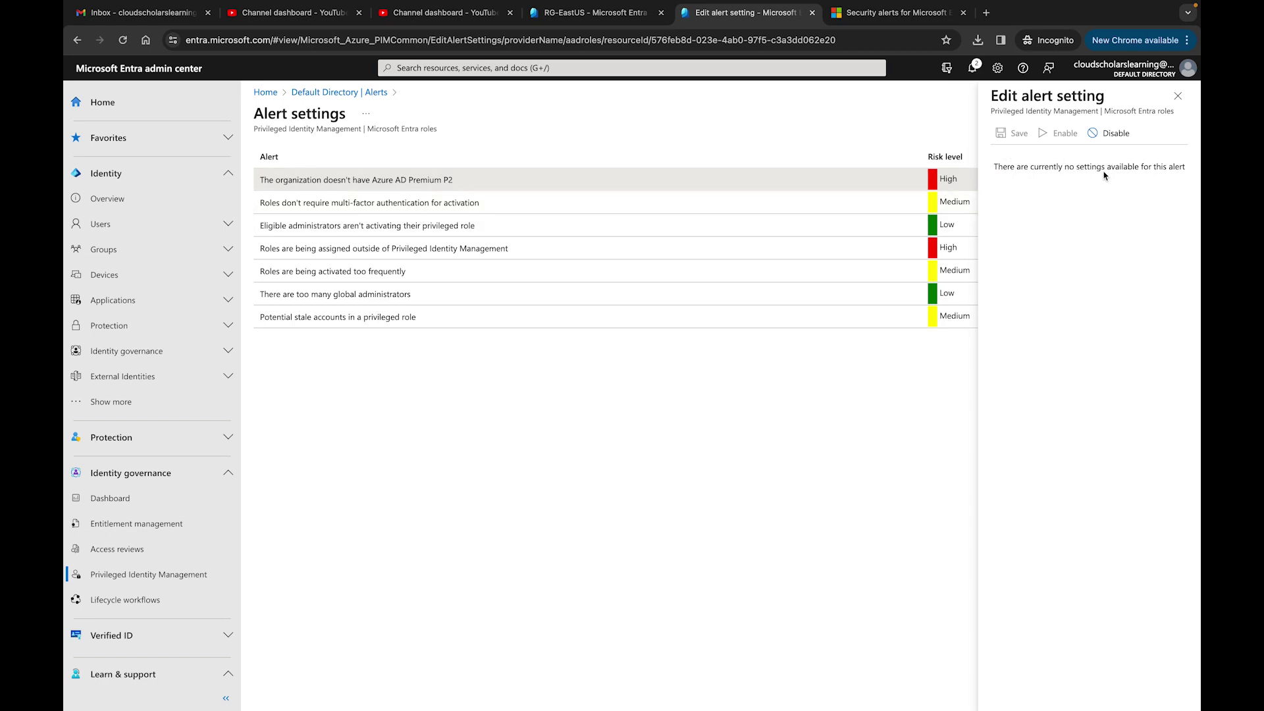
left_click(420, 206)
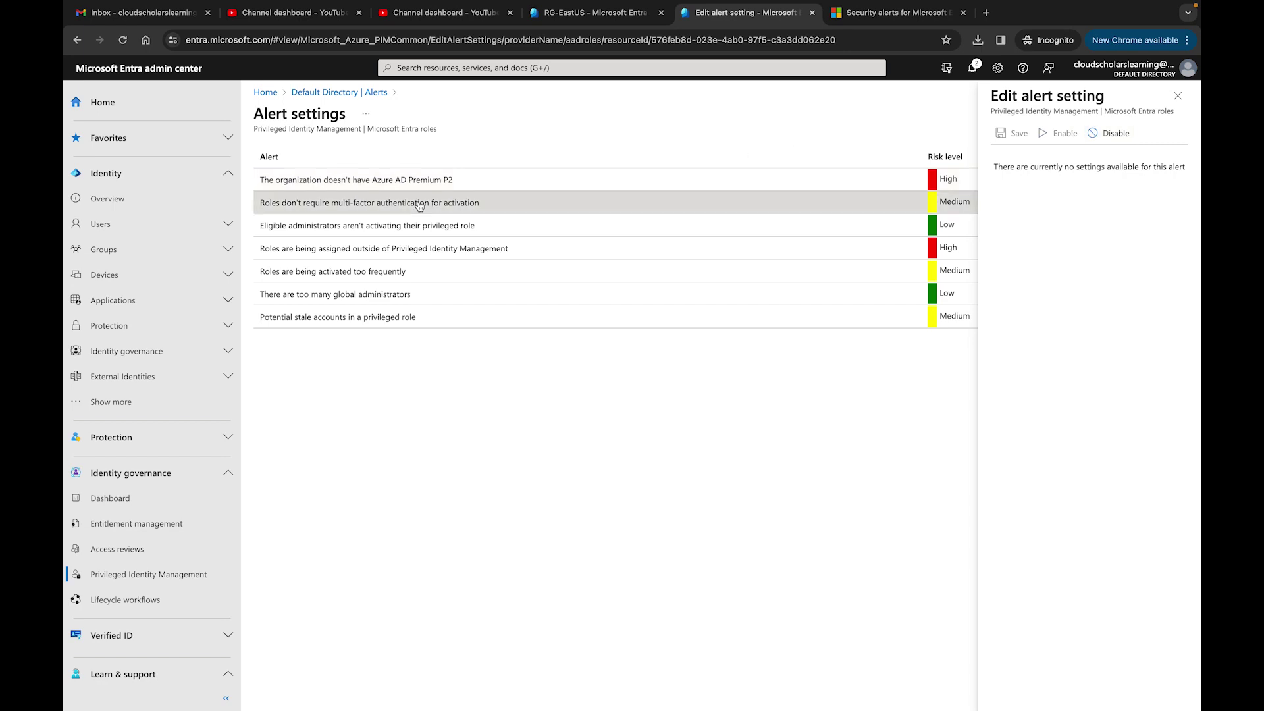
left_click(371, 233)
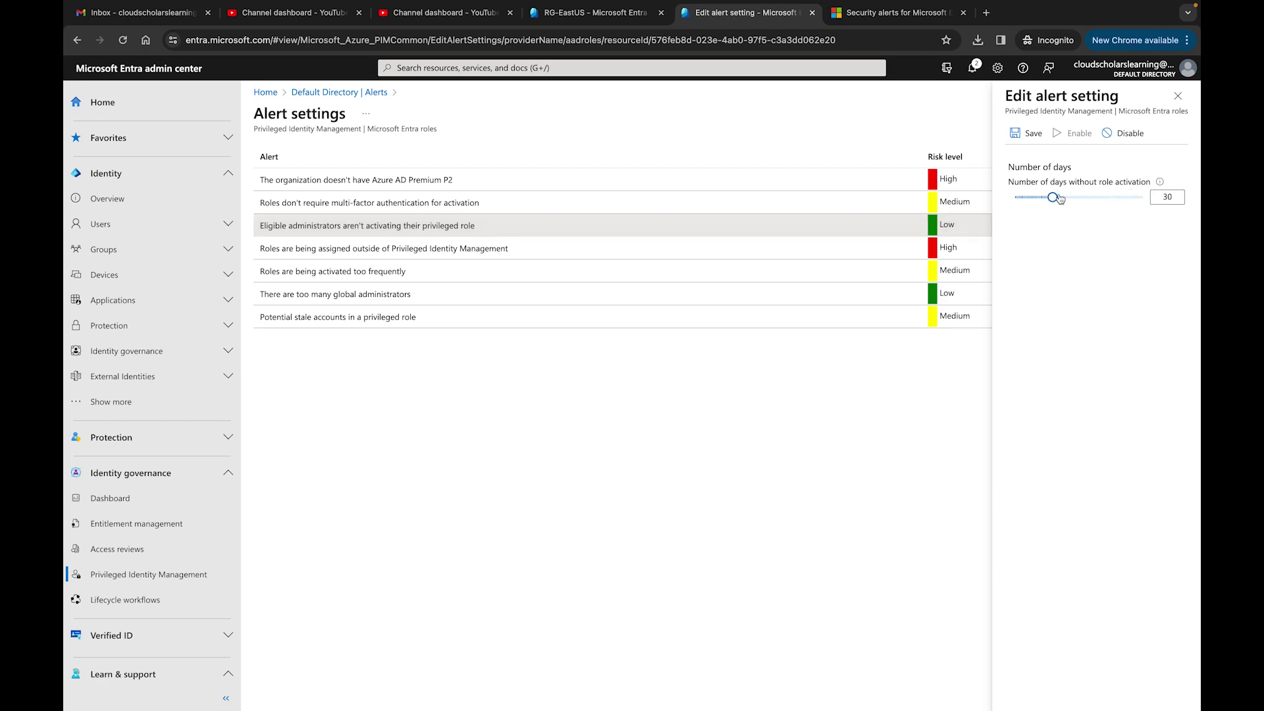
mouse_move(1054, 198)
left_mouse_down()
mouse_move(1084, 200)
mouse_move(1042, 201)
left_mouse_up()
left_click(1177, 104)
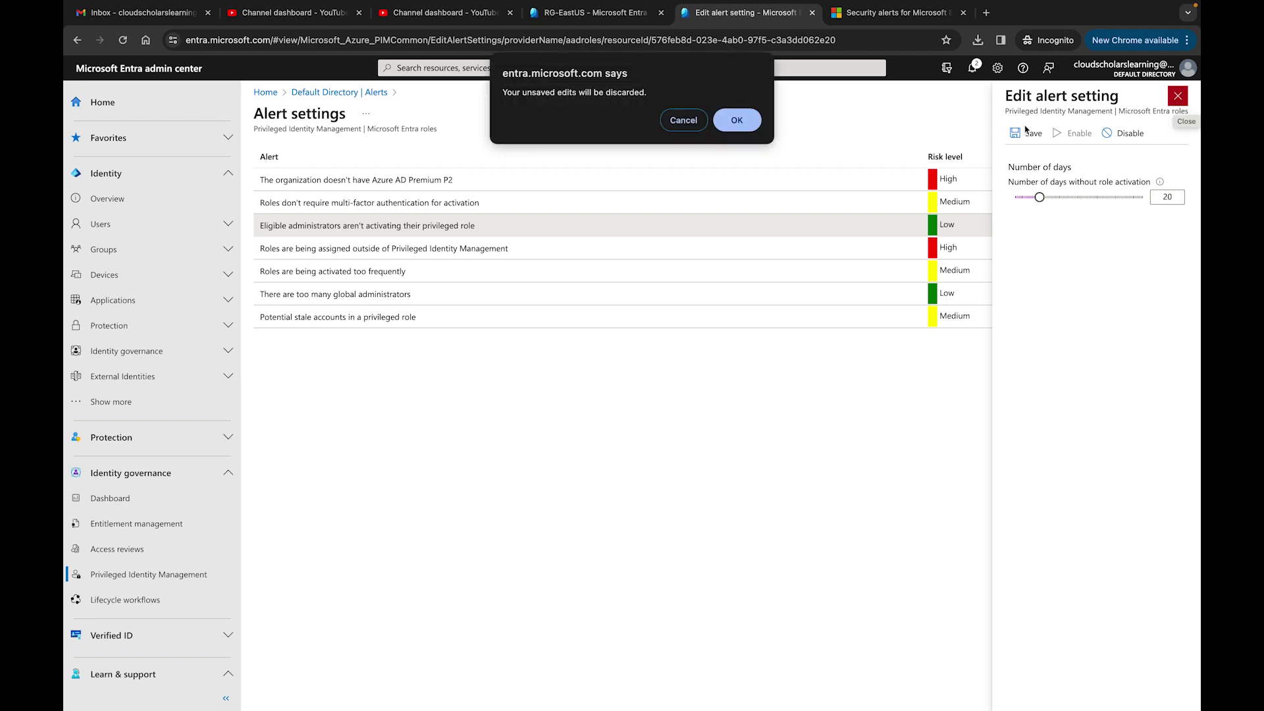
left_click(745, 122)
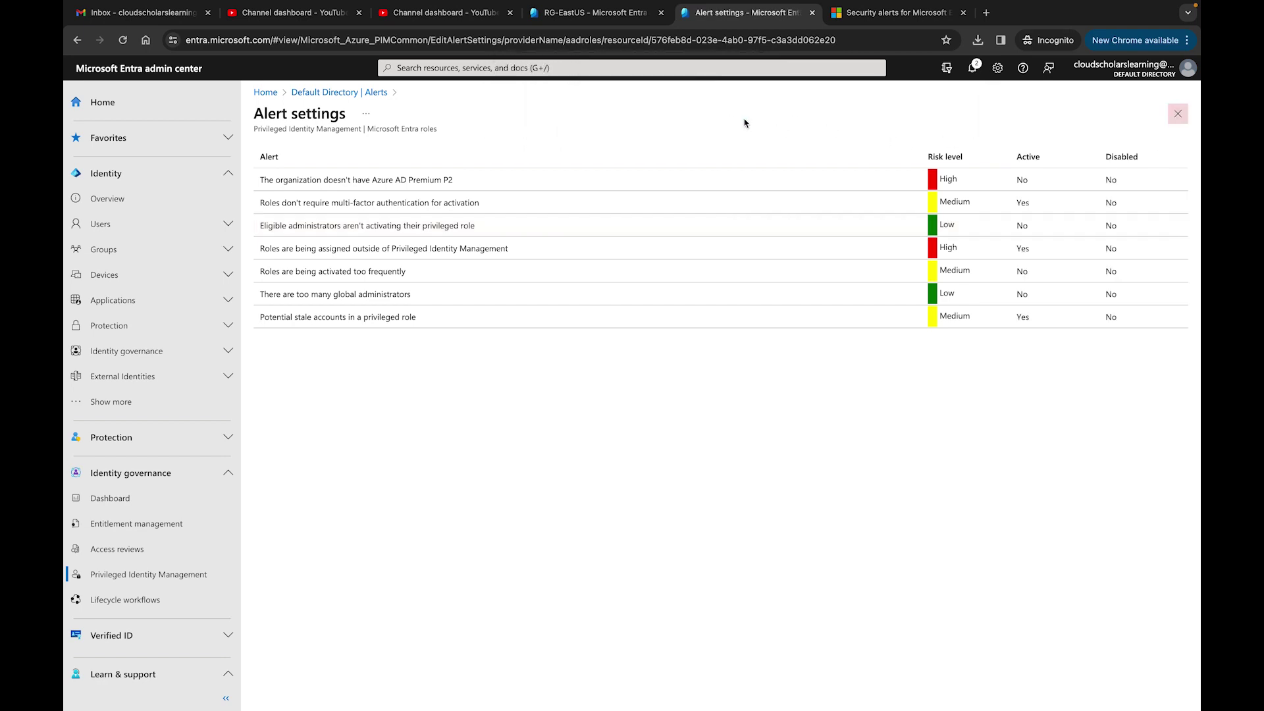
left_click(347, 254)
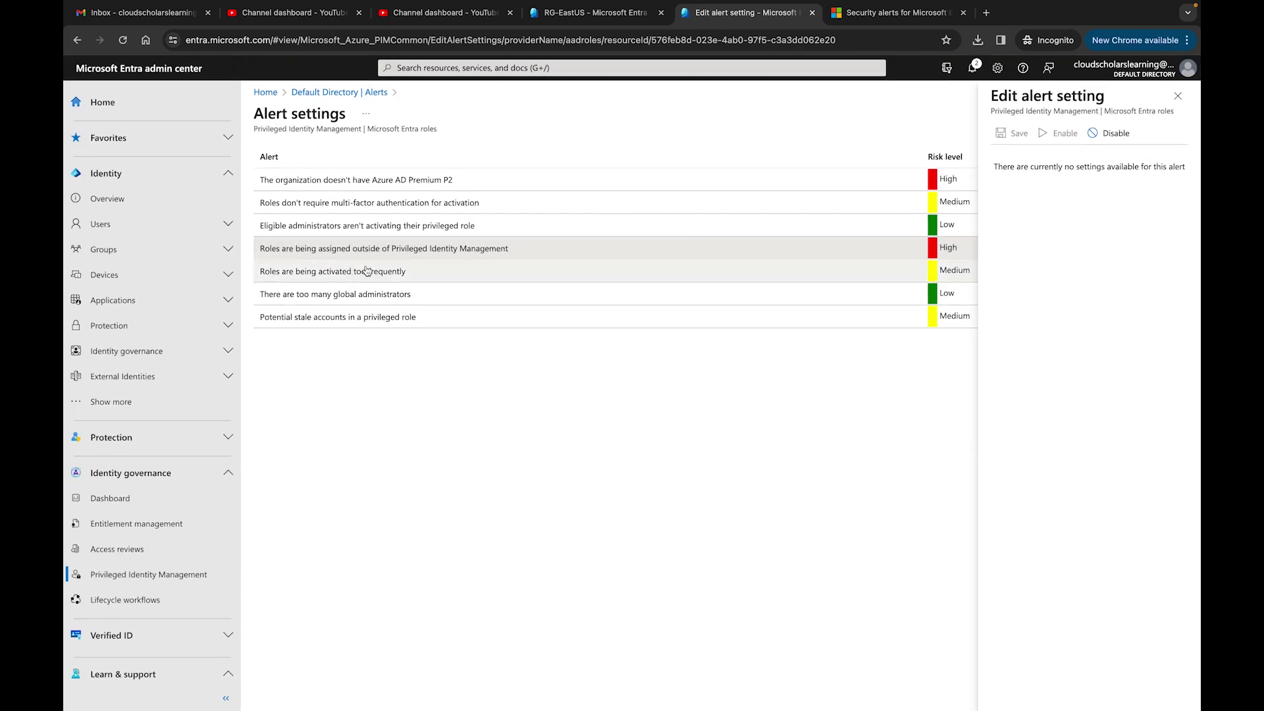
left_click(341, 275)
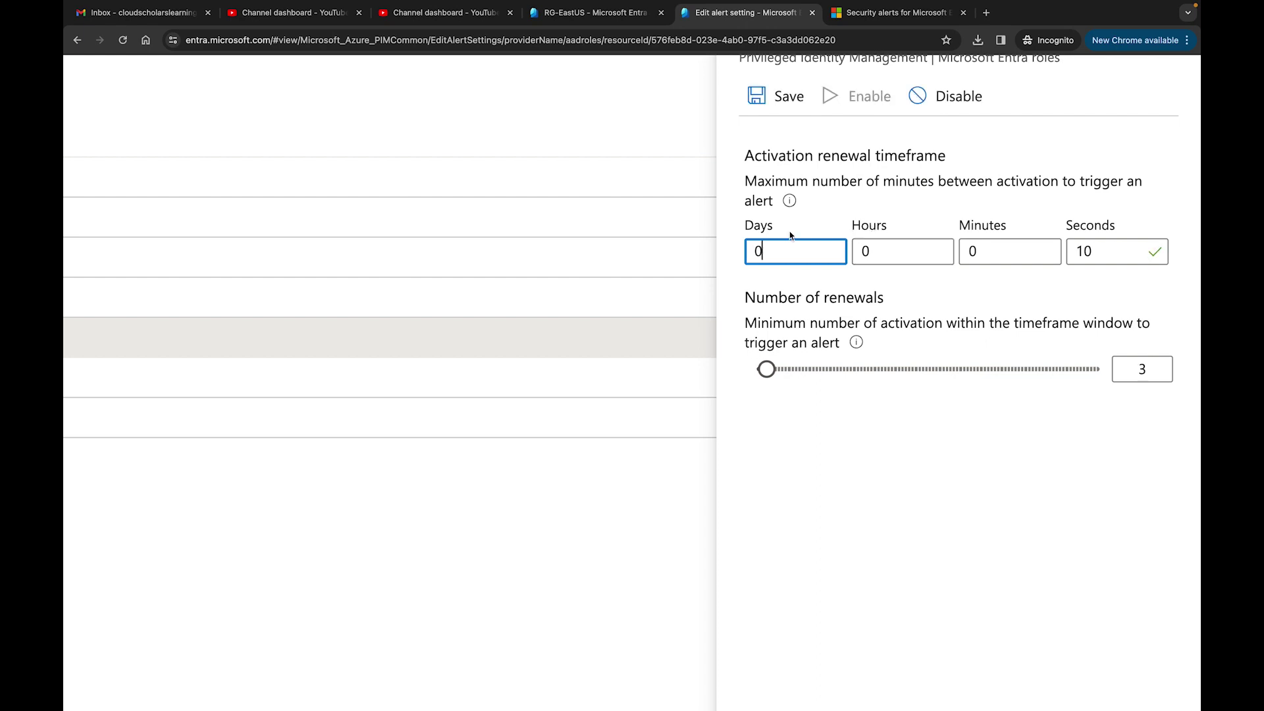
key("ctrl+minus")
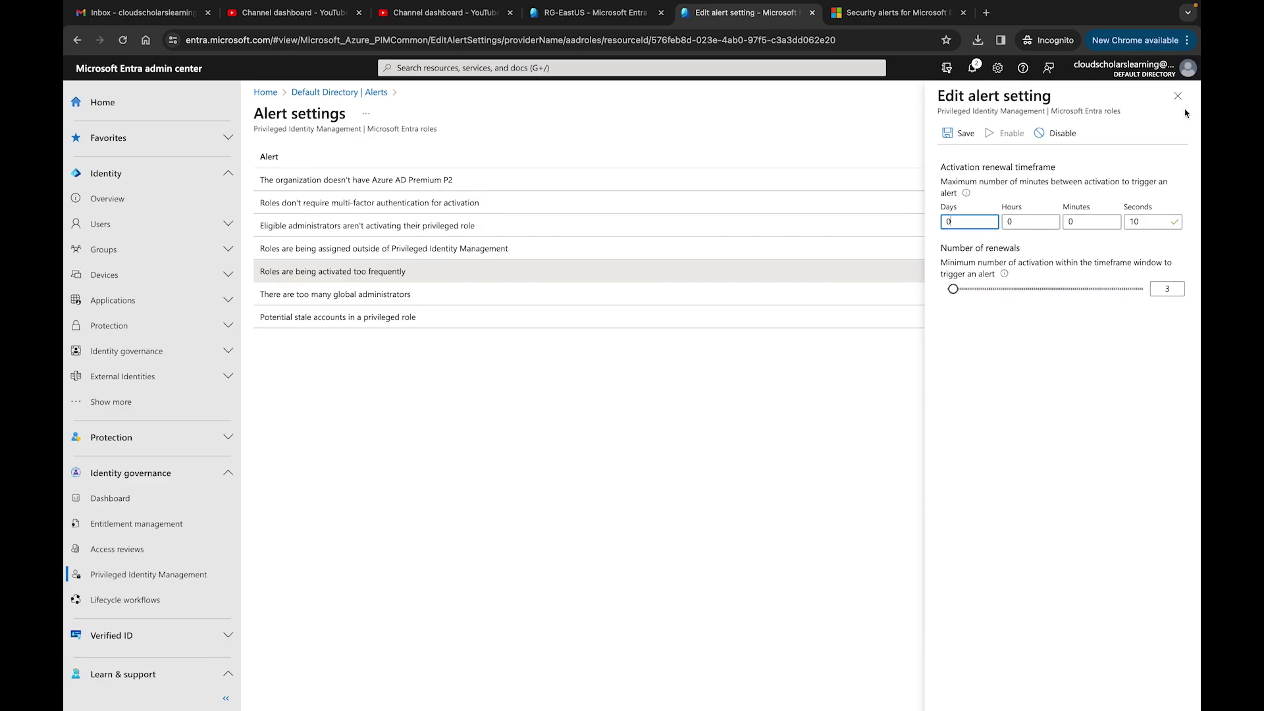
left_click(1178, 96)
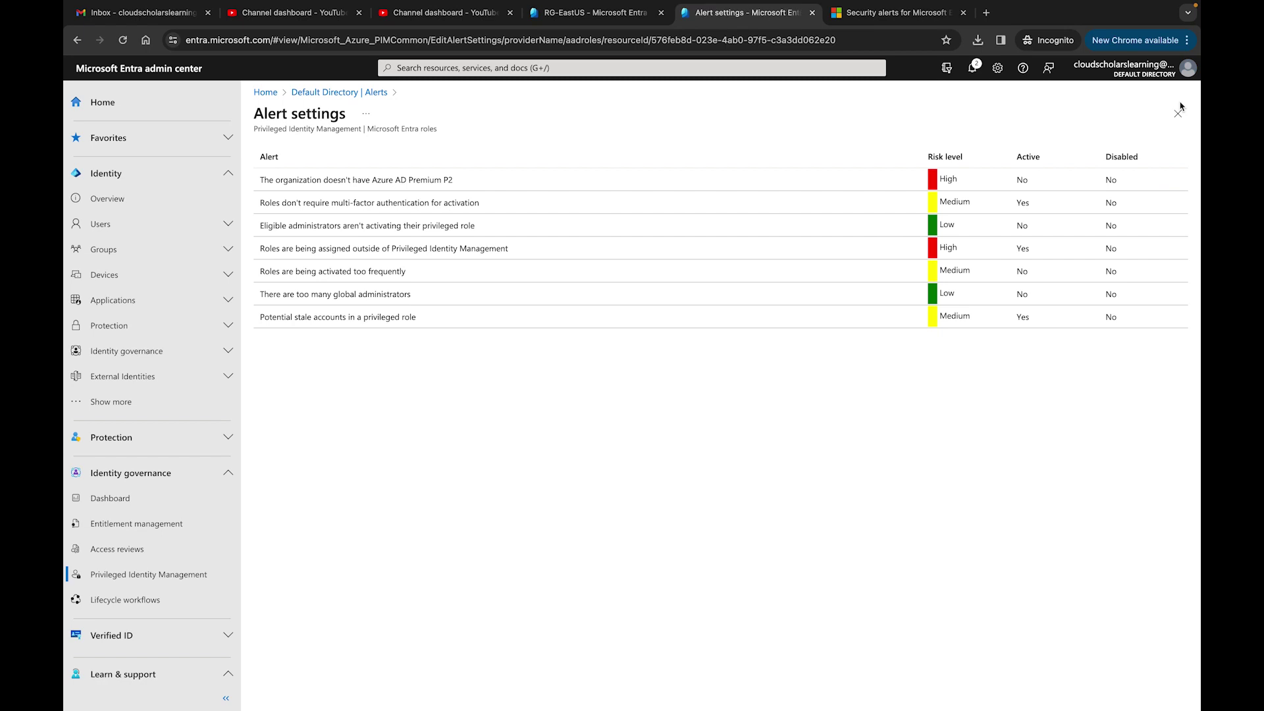
left_click(354, 298)
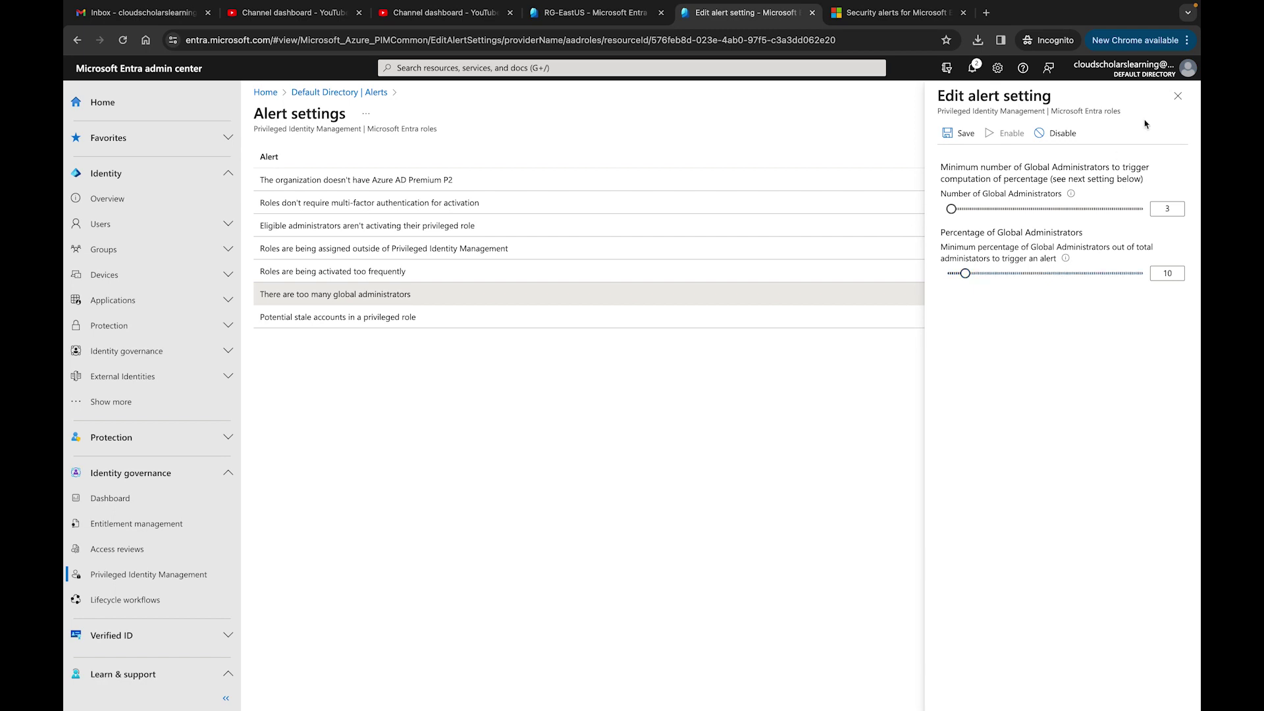
left_click(1177, 97)
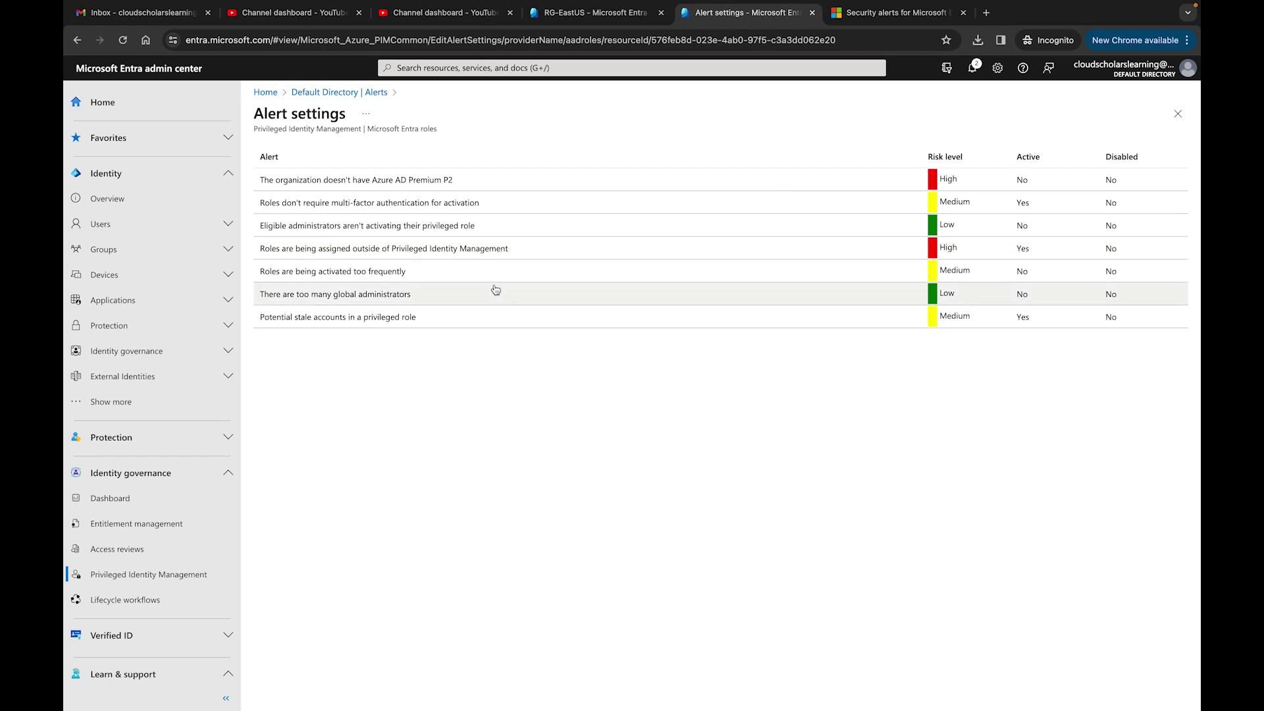
Raise the Potential stale accounts alert's days-without-sign-in threshold from 1 to 30.
left_click(317, 323)
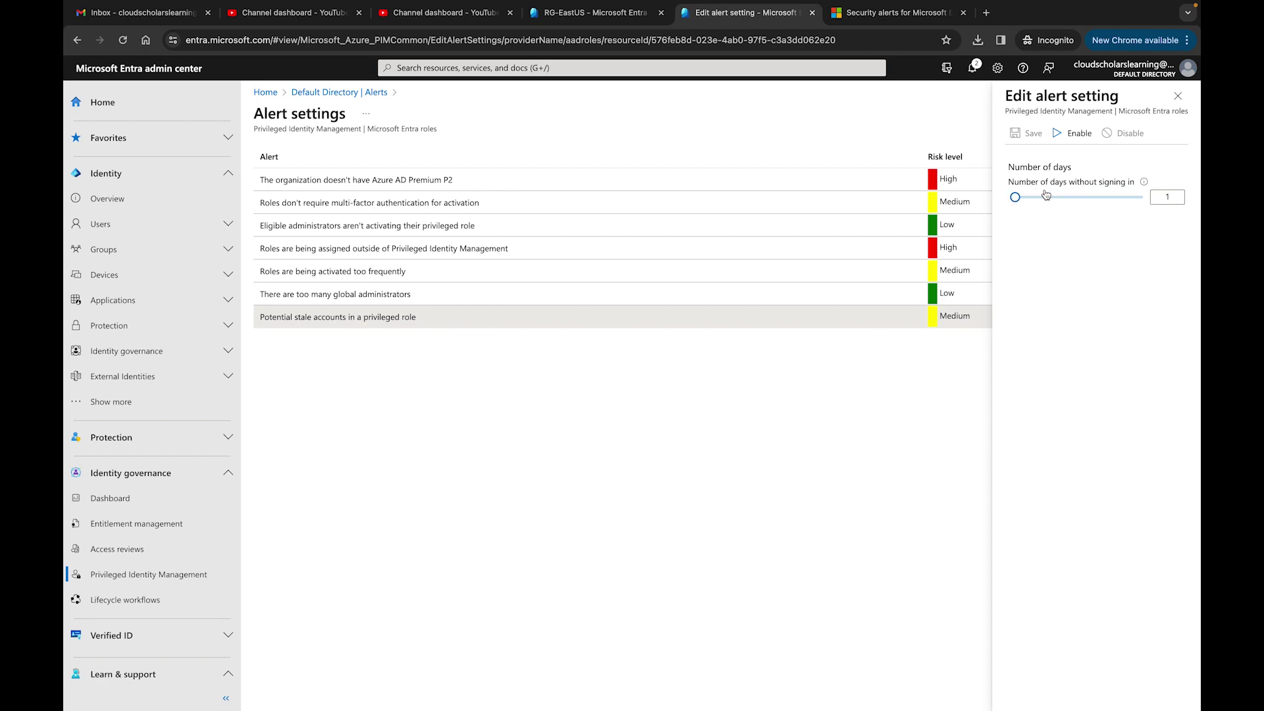
left_click(1077, 196)
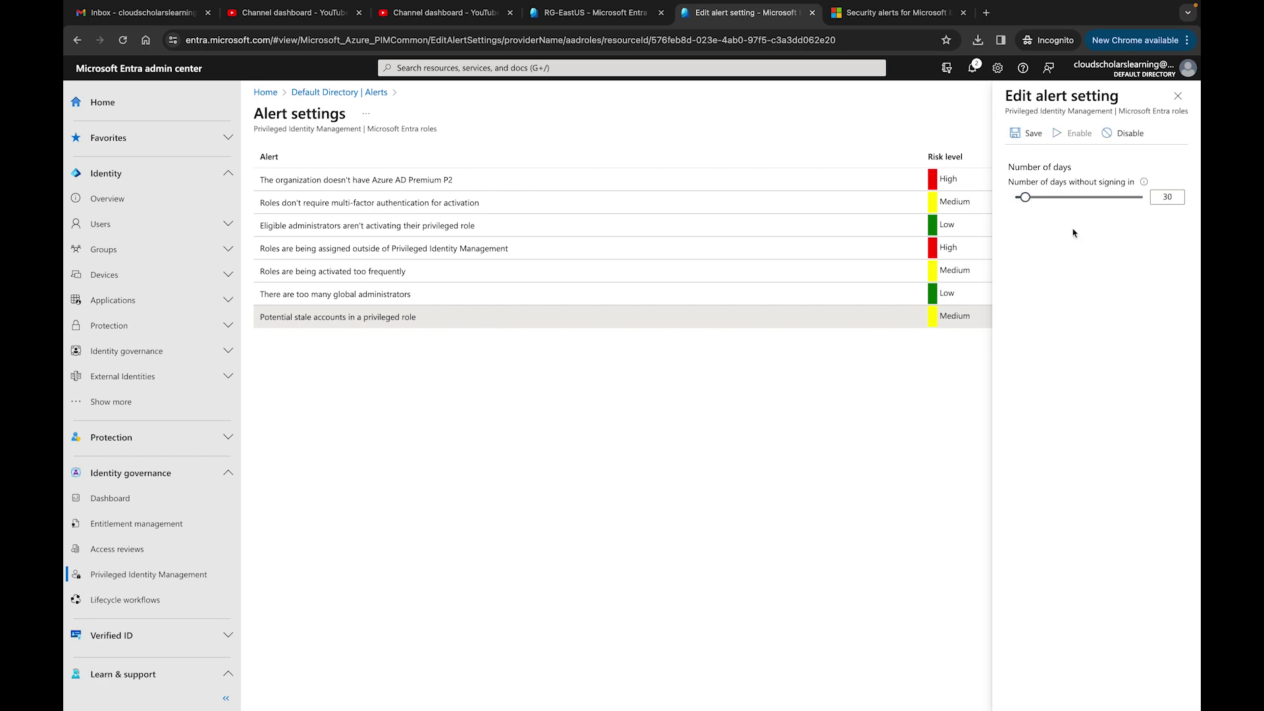